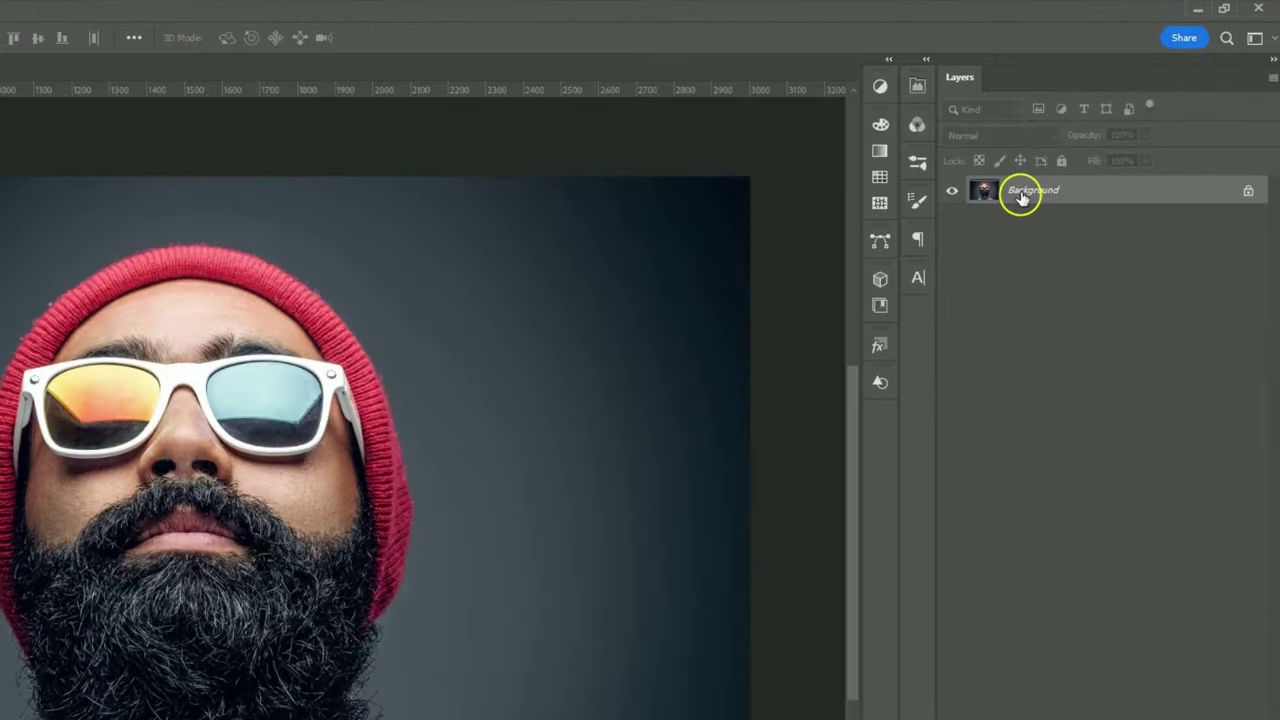
- Duplicate the Background portrait layer to create a Background copy layer above it
{"action": "right_click", "coordinate": [1092, 138]}
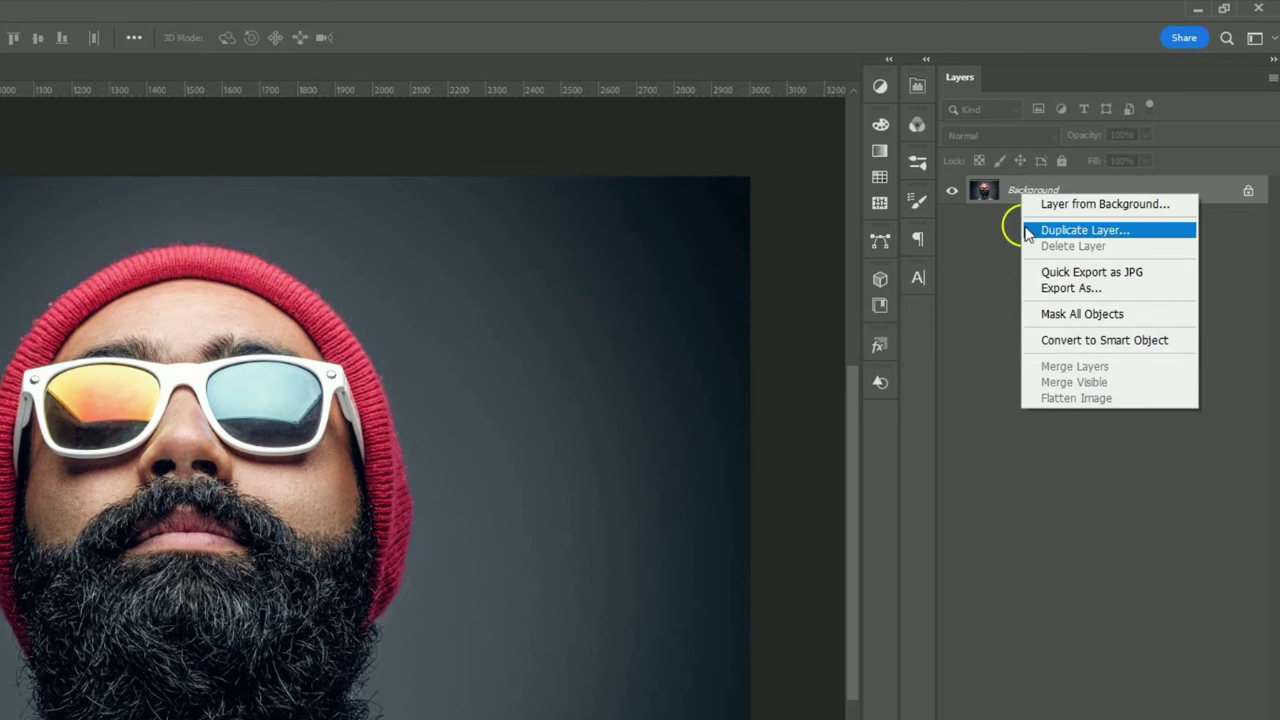
{"action": "left_click", "coordinate": [1027, 232]}
{"action": "left_click", "coordinate": [634, 430]}
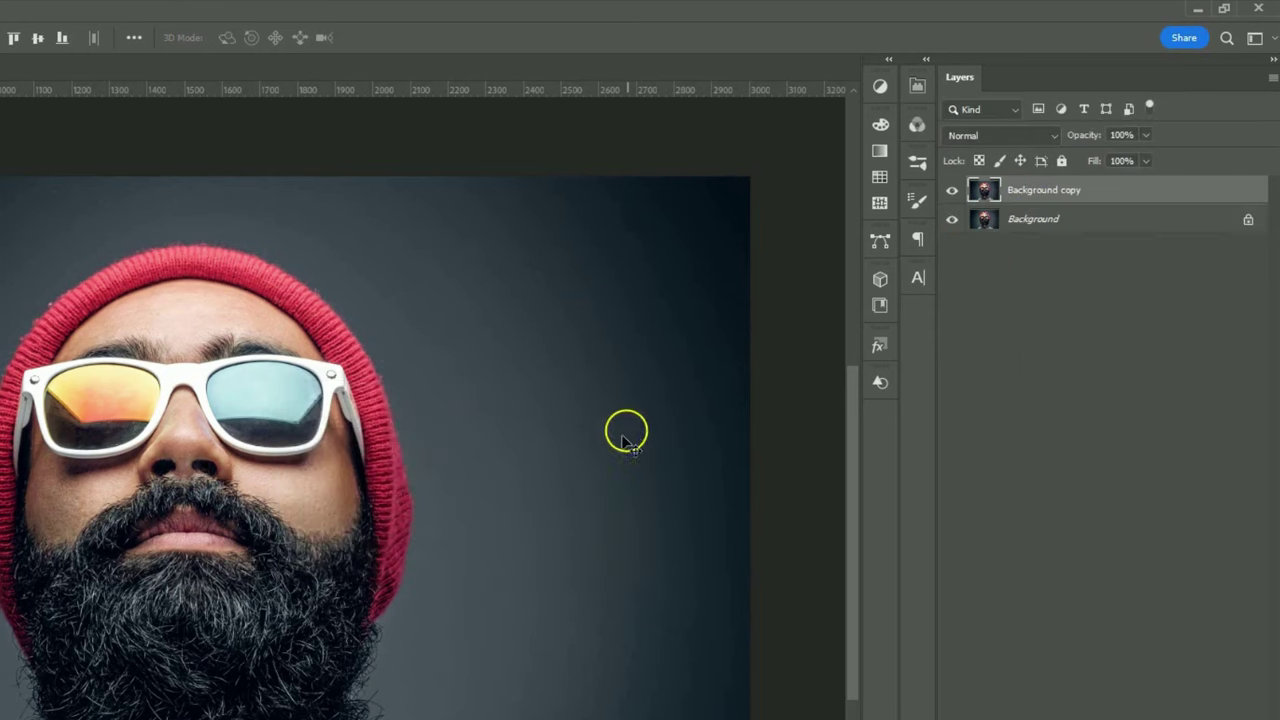
- Place Line.jpg as an embedded layer over the portrait and save as Displacement.psd
{"action": "left_click", "coordinate": [40, 11]}
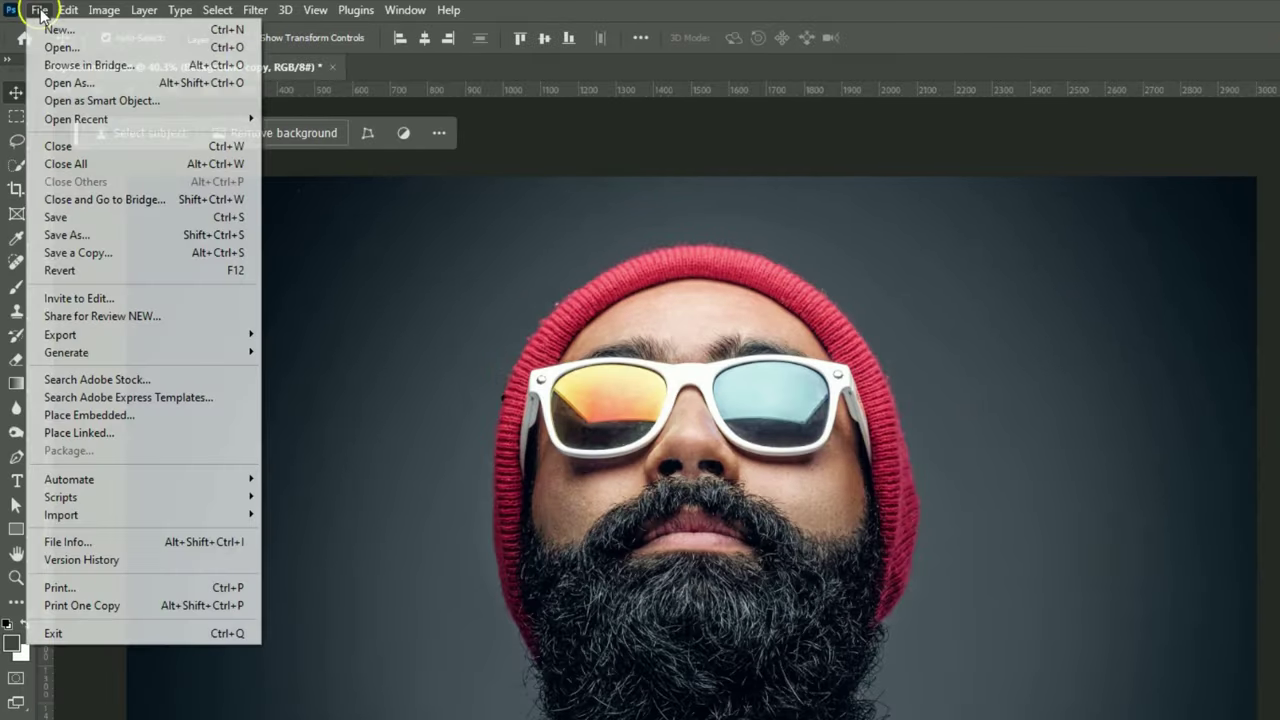
{"action": "left_click", "coordinate": [100, 415]}
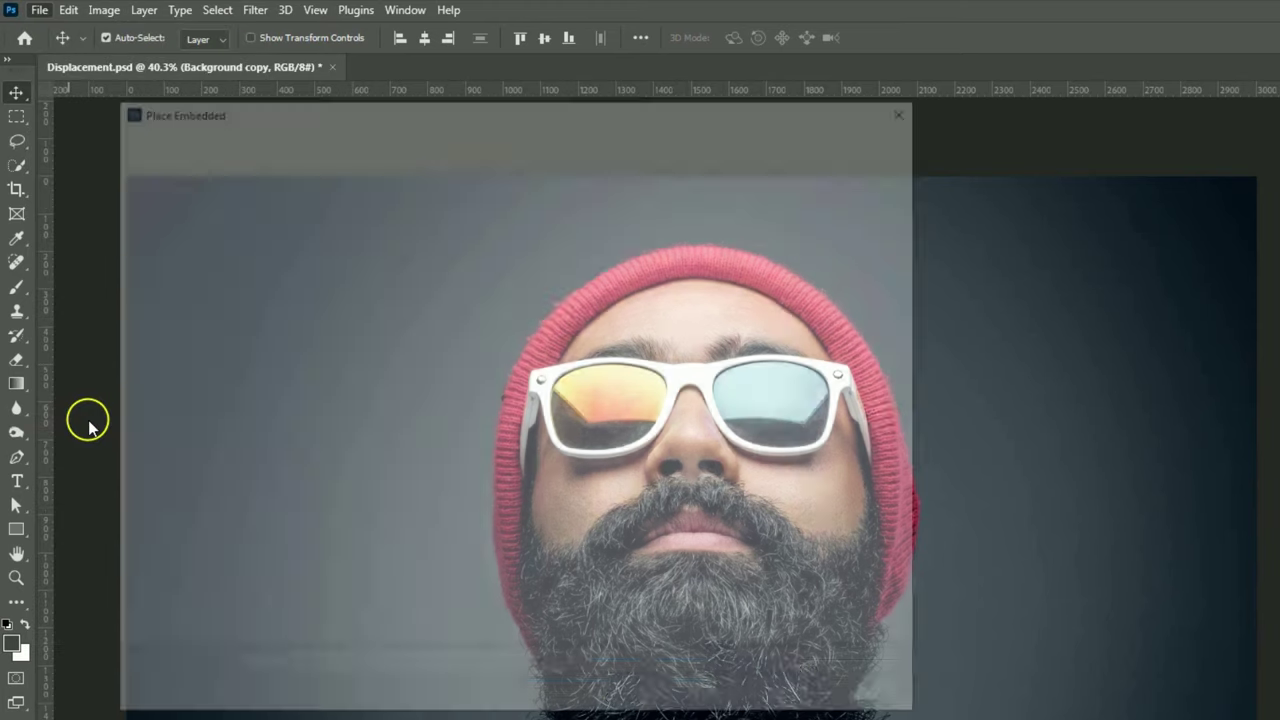
{"action": "left_click", "coordinate": [556, 302]}
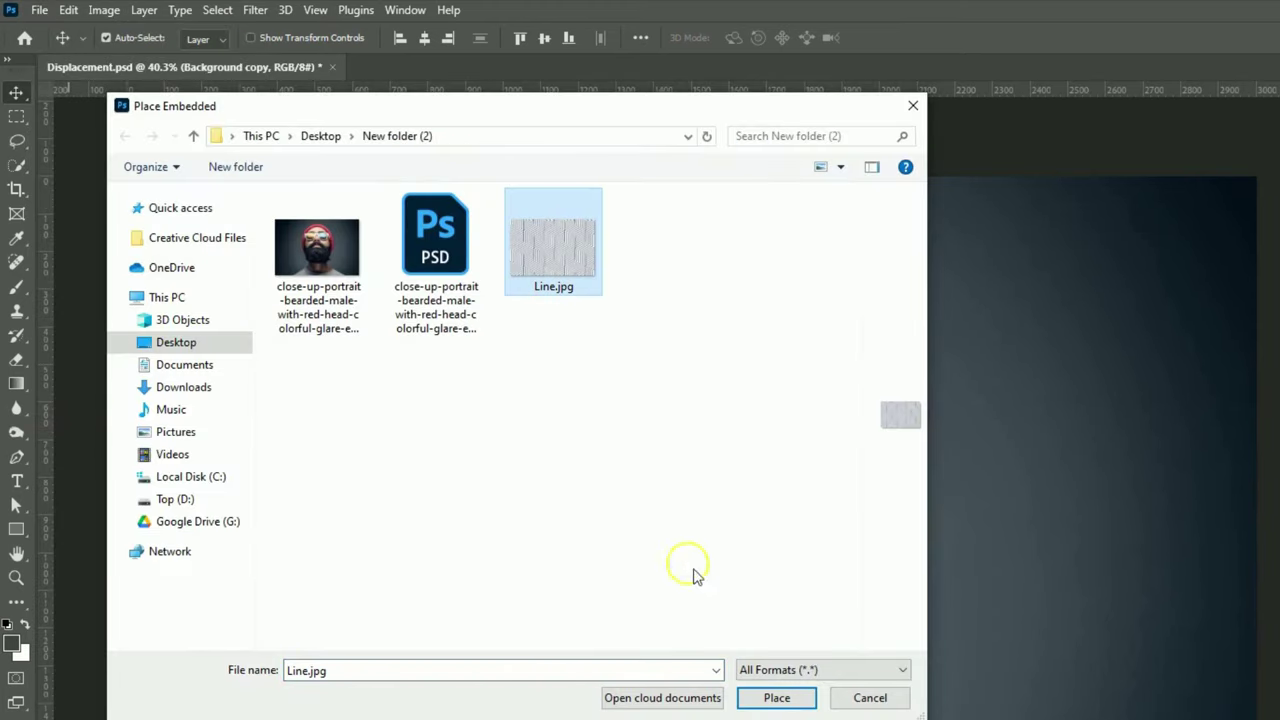
{"action": "left_click", "coordinate": [775, 697]}
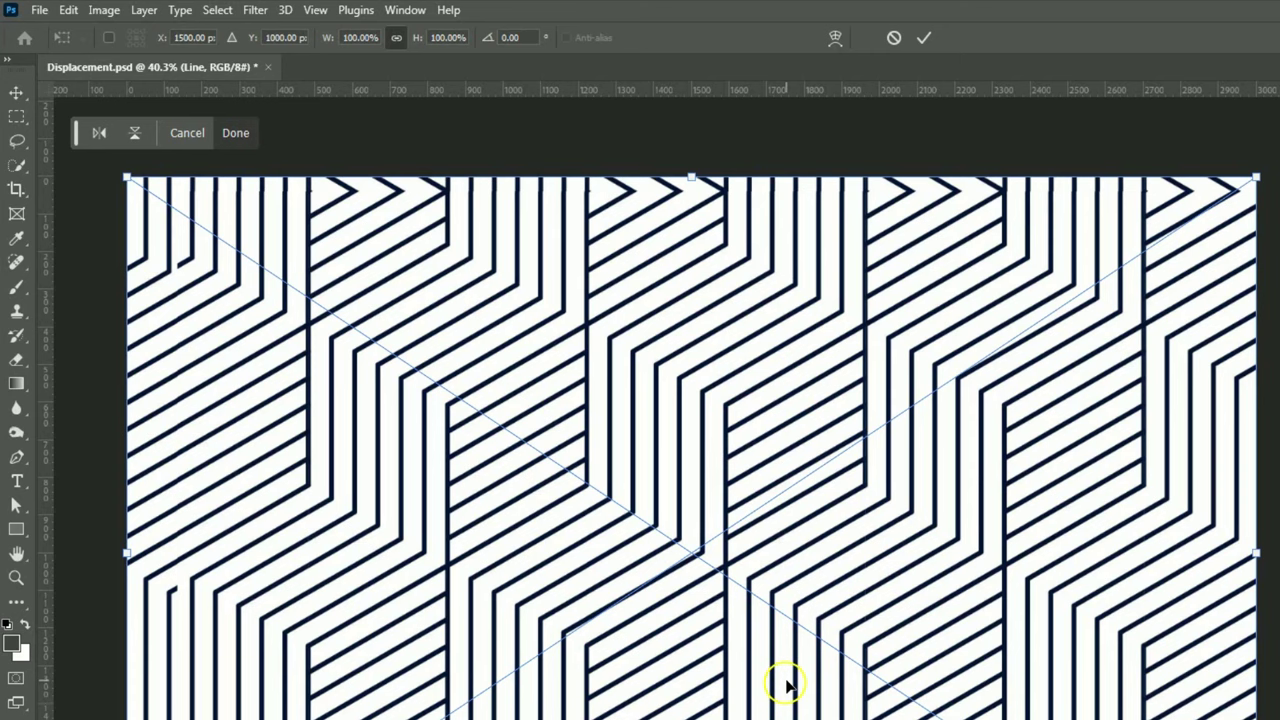
{"action": "key", "text": "Return"}
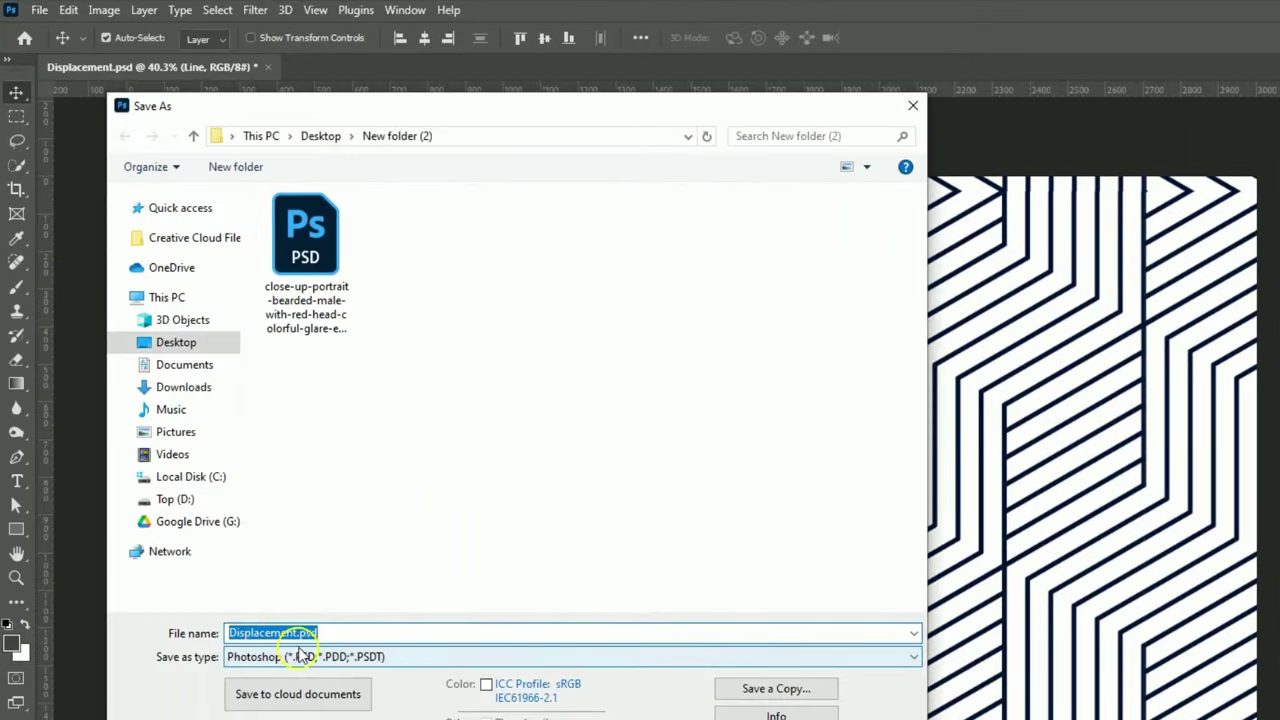
{"action": "left_click_drag", "start_coordinate": [300, 634], "coordinate": [226, 632]}
{"action": "key", "text": "Return"}
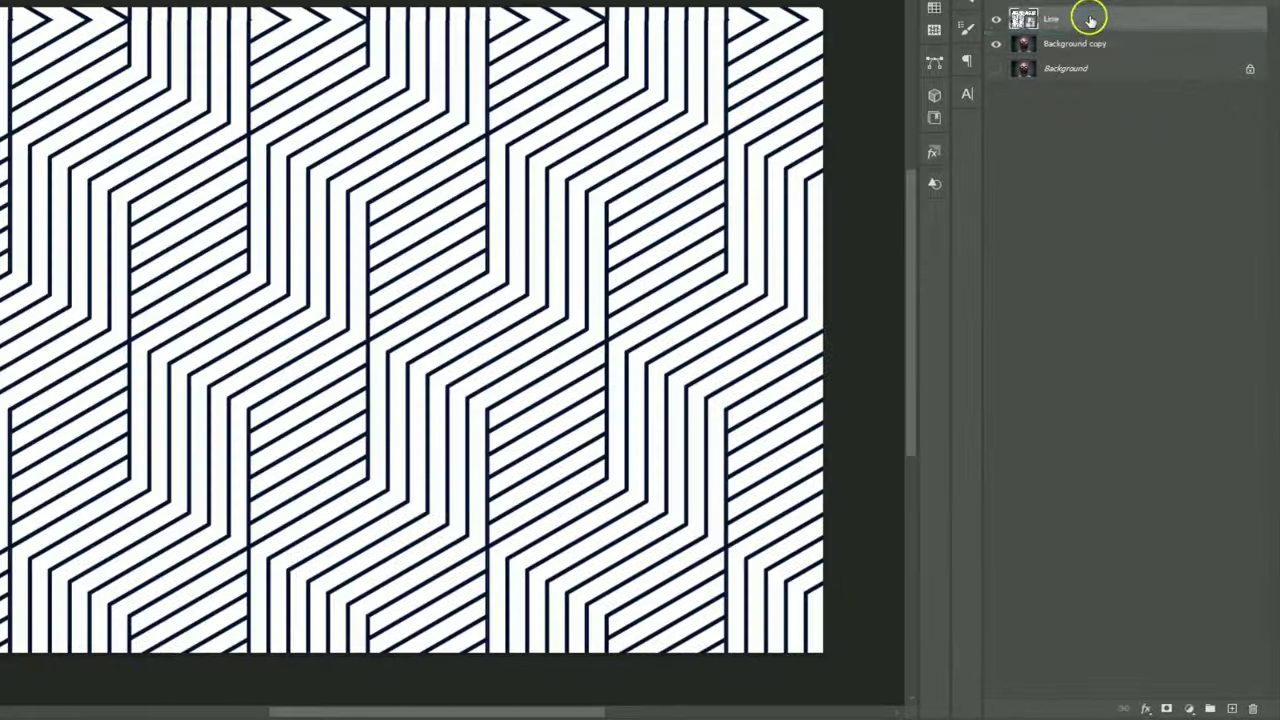
- Delete the Line layer and convert Background copy into a smart object
{"action": "left_click_drag", "start_coordinate": [1121, 135], "coordinate": [1253, 706]}
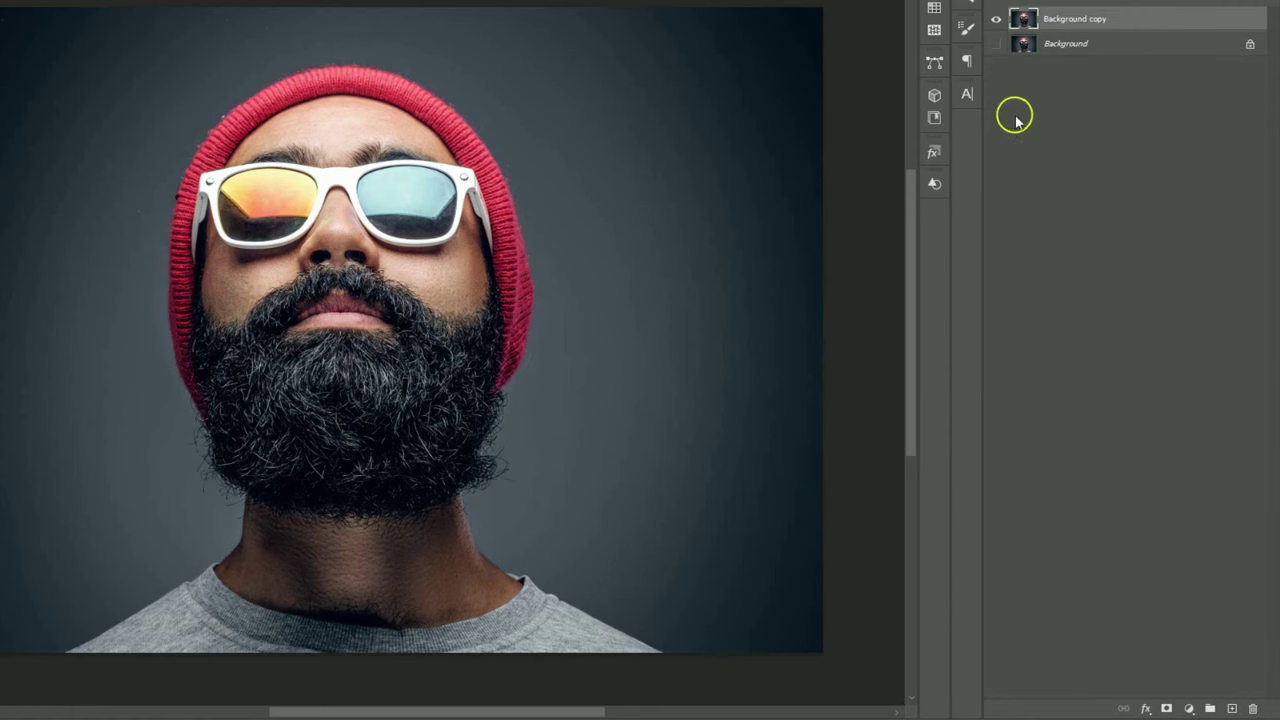
{"action": "right_click", "coordinate": [1055, 20]}
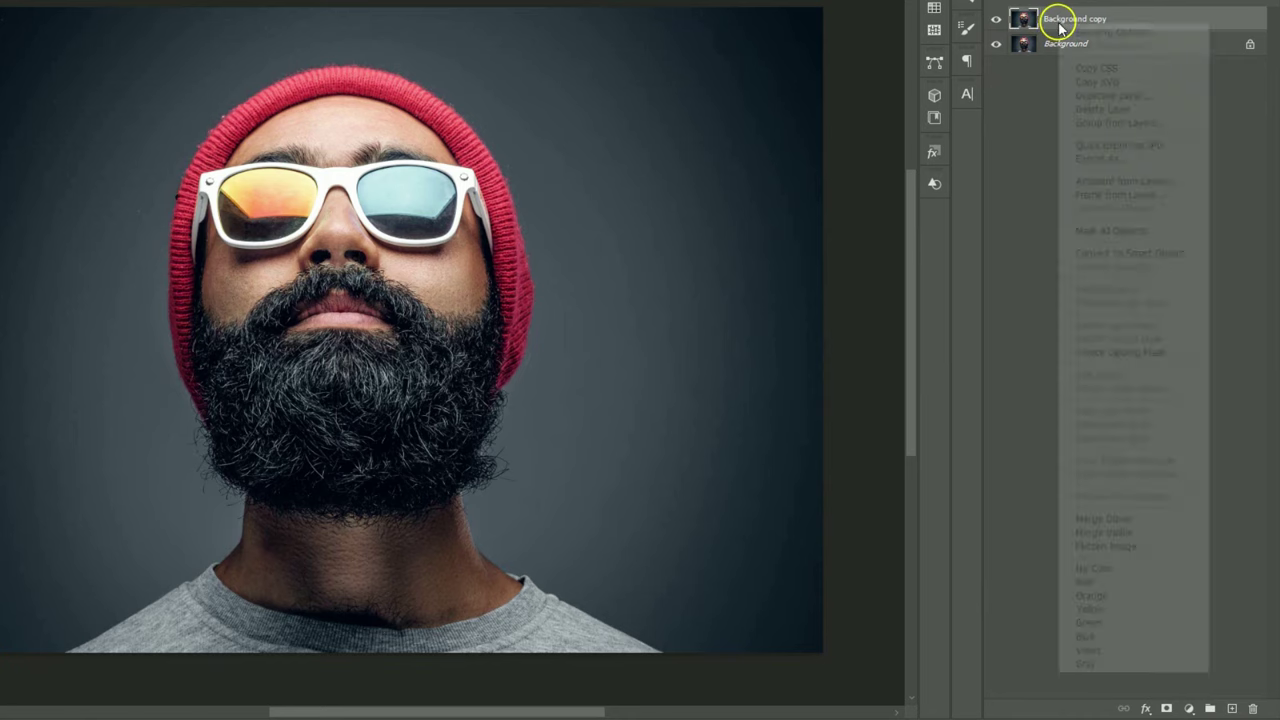
{"action": "left_click", "coordinate": [1088, 256]}
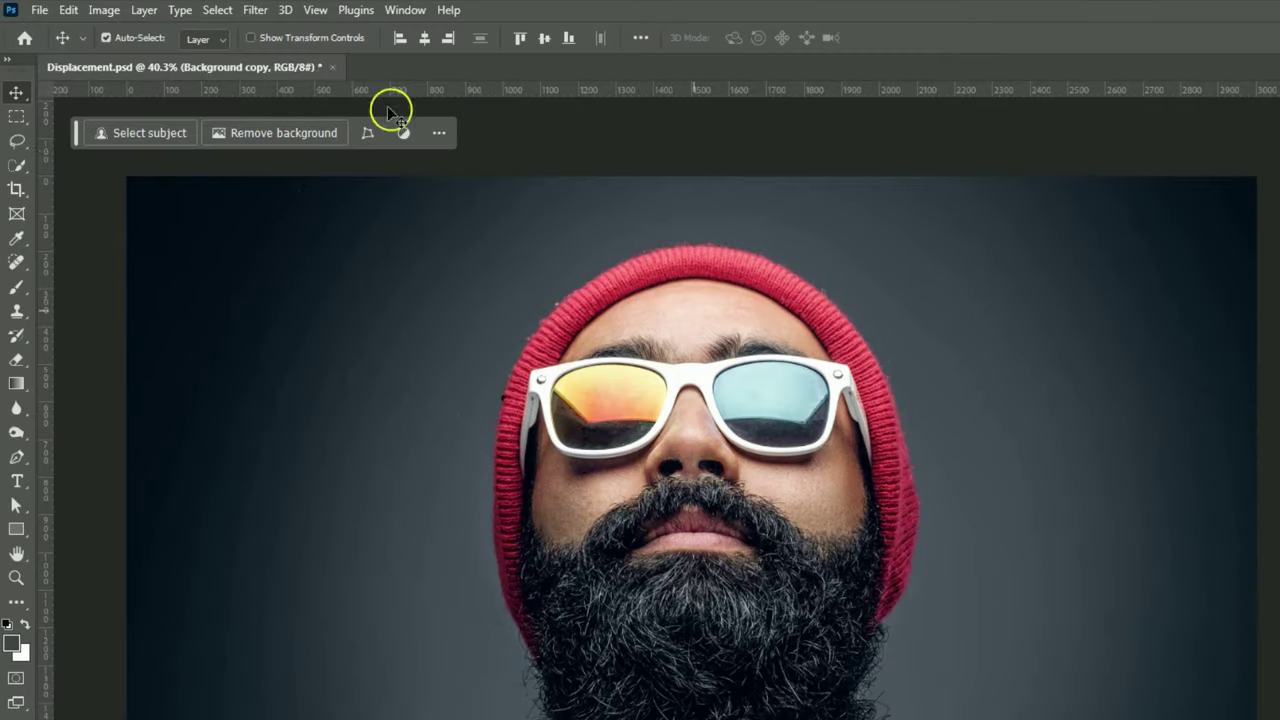
- Apply an 8-pixel Gaussian Blur to the Background copy smart object
{"action": "left_click", "coordinate": [258, 11]}
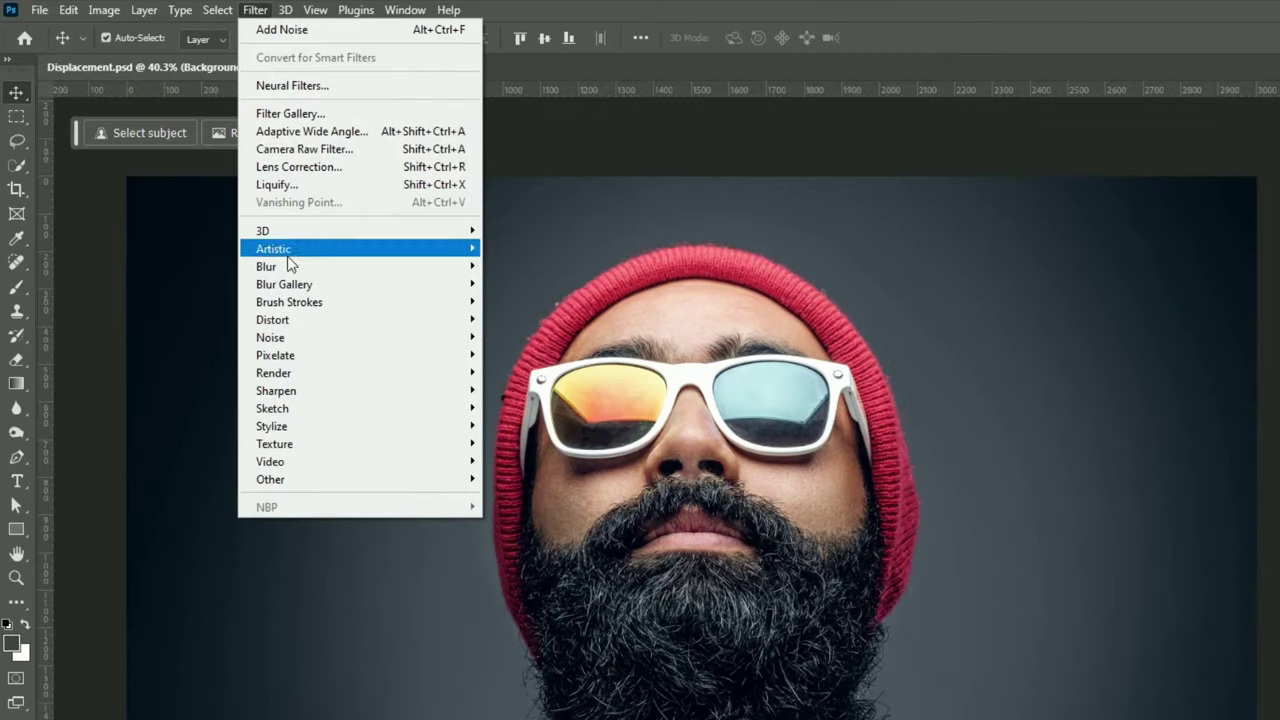
{"action": "mouse_move", "coordinate": [266, 266]}
{"action": "left_click", "coordinate": [567, 336]}
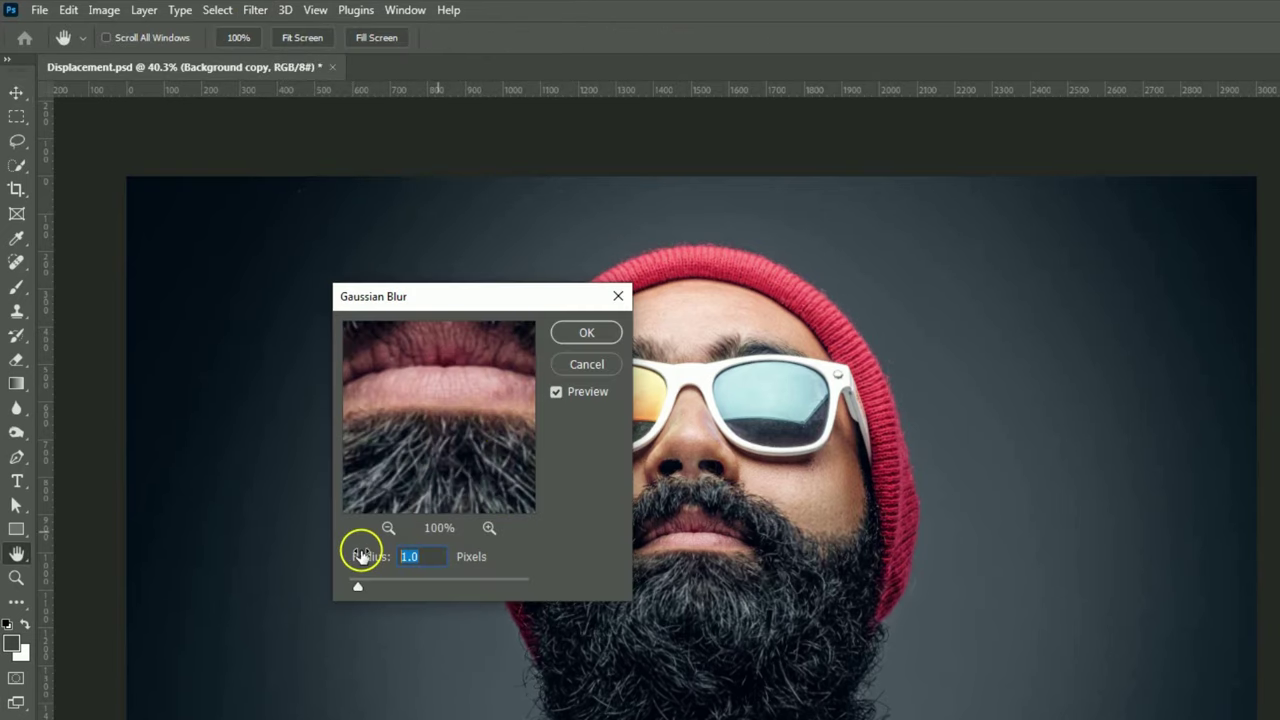
{"action": "left_click", "coordinate": [583, 332]}
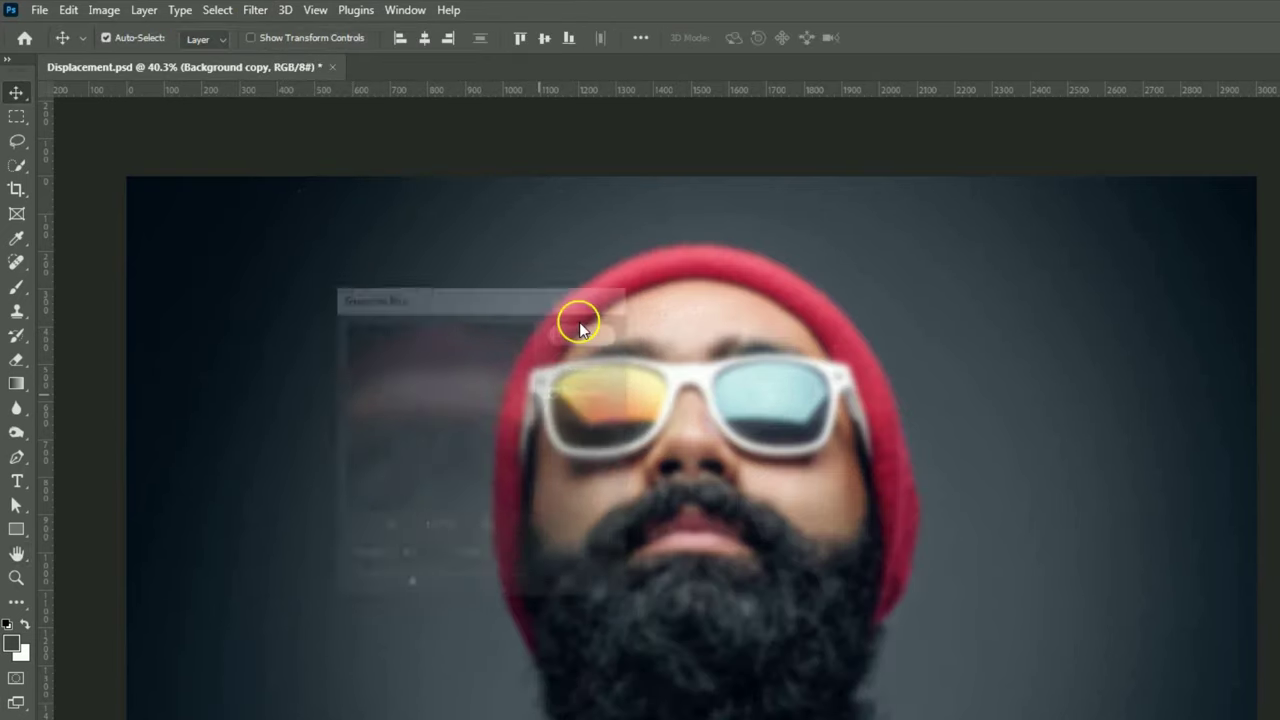
- Apply Displace with horizontal scale 55 and vertical 25, using Displacement.psd as the map
{"action": "left_click", "coordinate": [254, 10]}
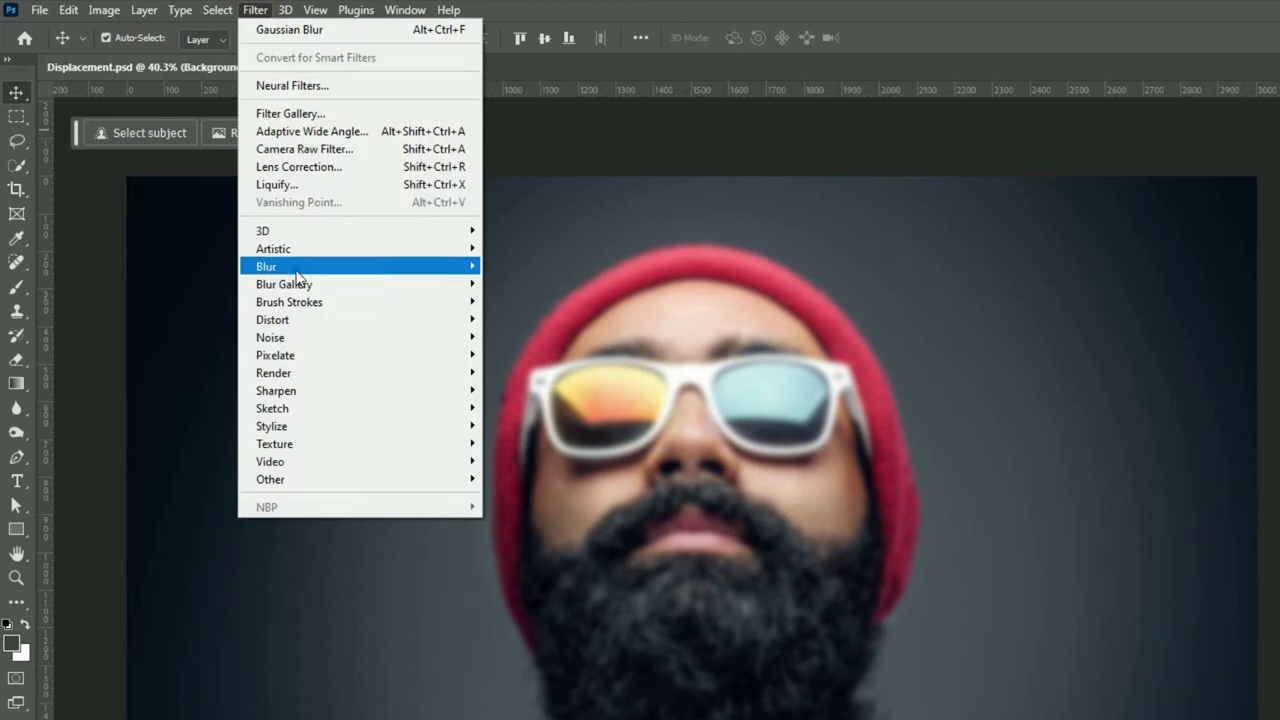
{"action": "left_click", "coordinate": [515, 335]}
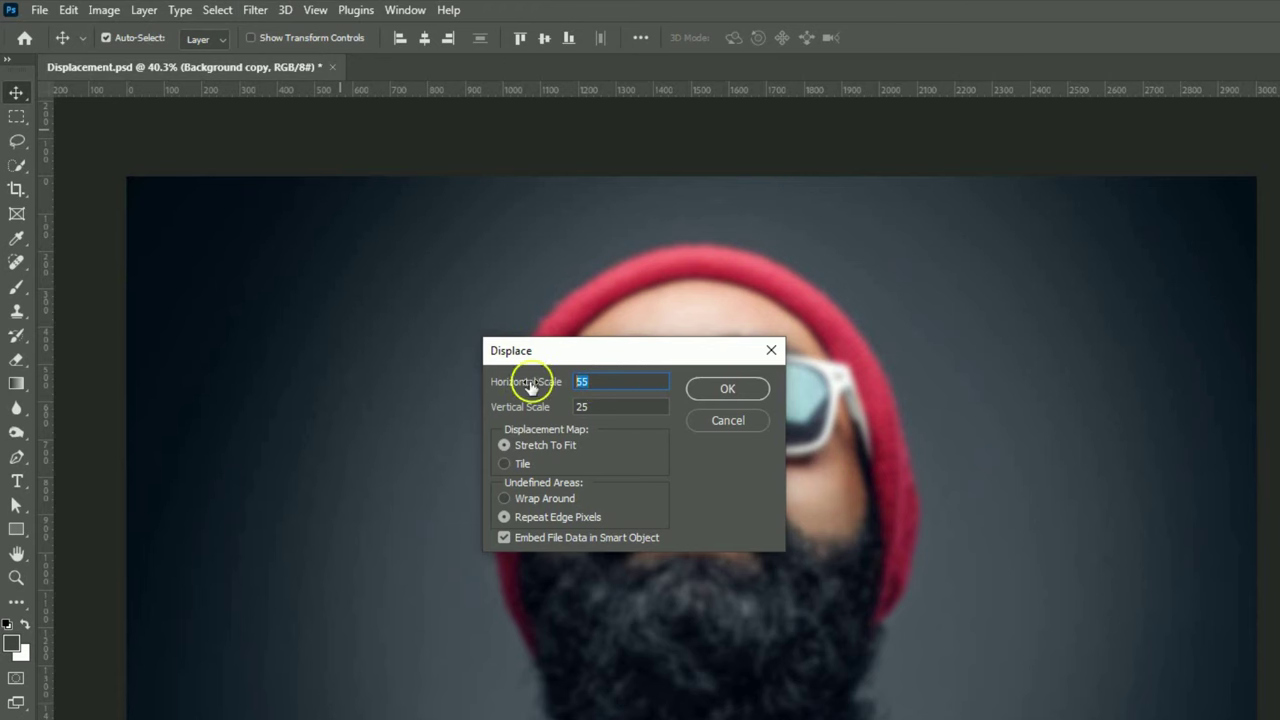
{"action": "left_click", "coordinate": [585, 407]}
{"action": "left_click", "coordinate": [722, 389]}
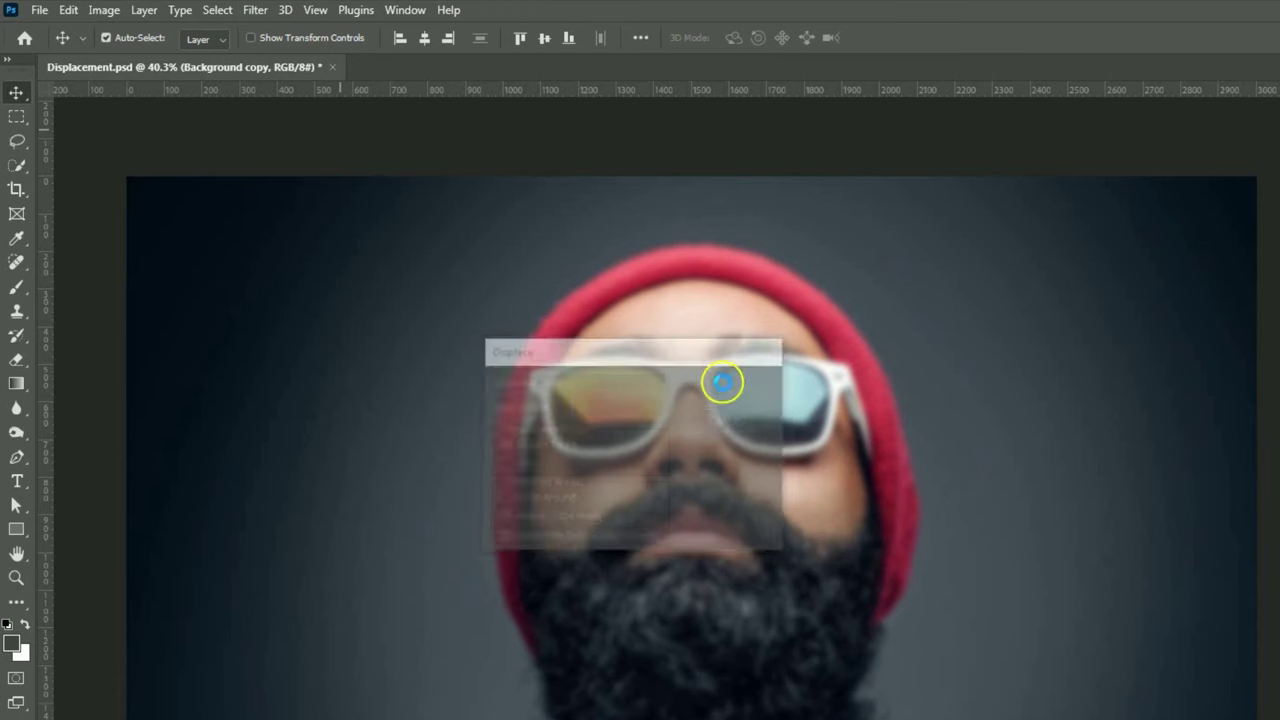
{"action": "left_click", "coordinate": [455, 285]}
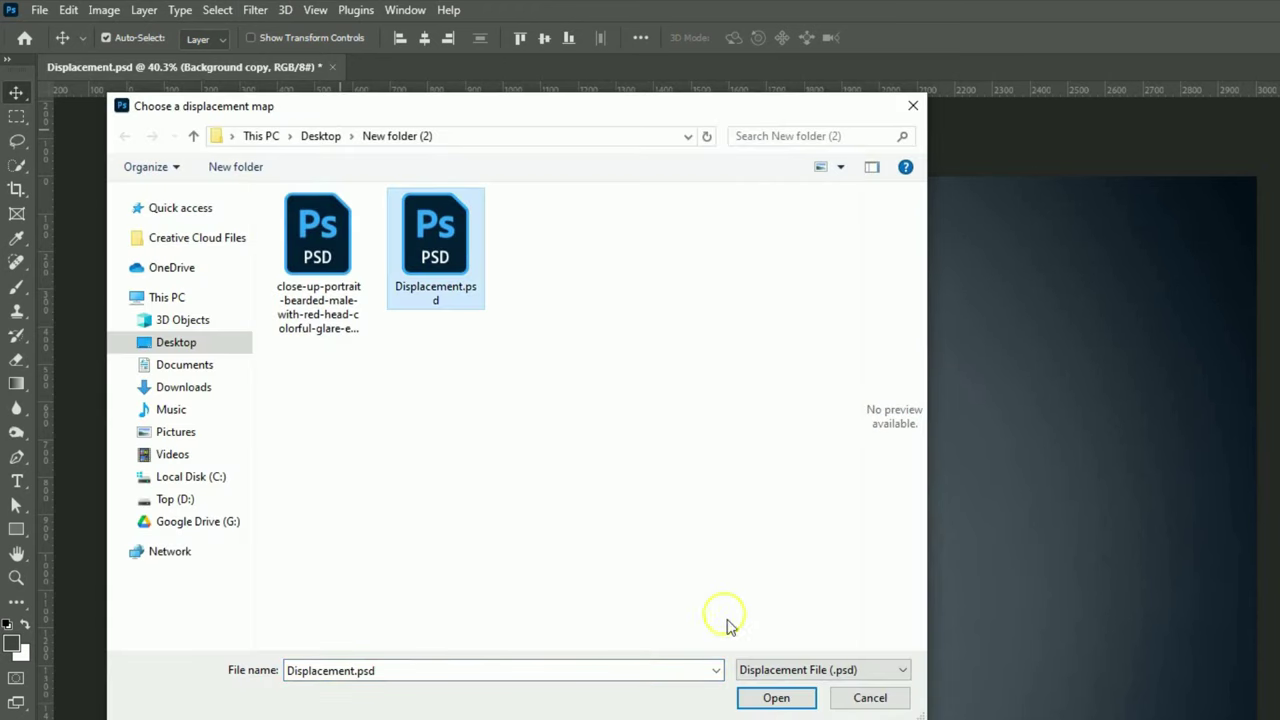
{"action": "left_click", "coordinate": [768, 697]}
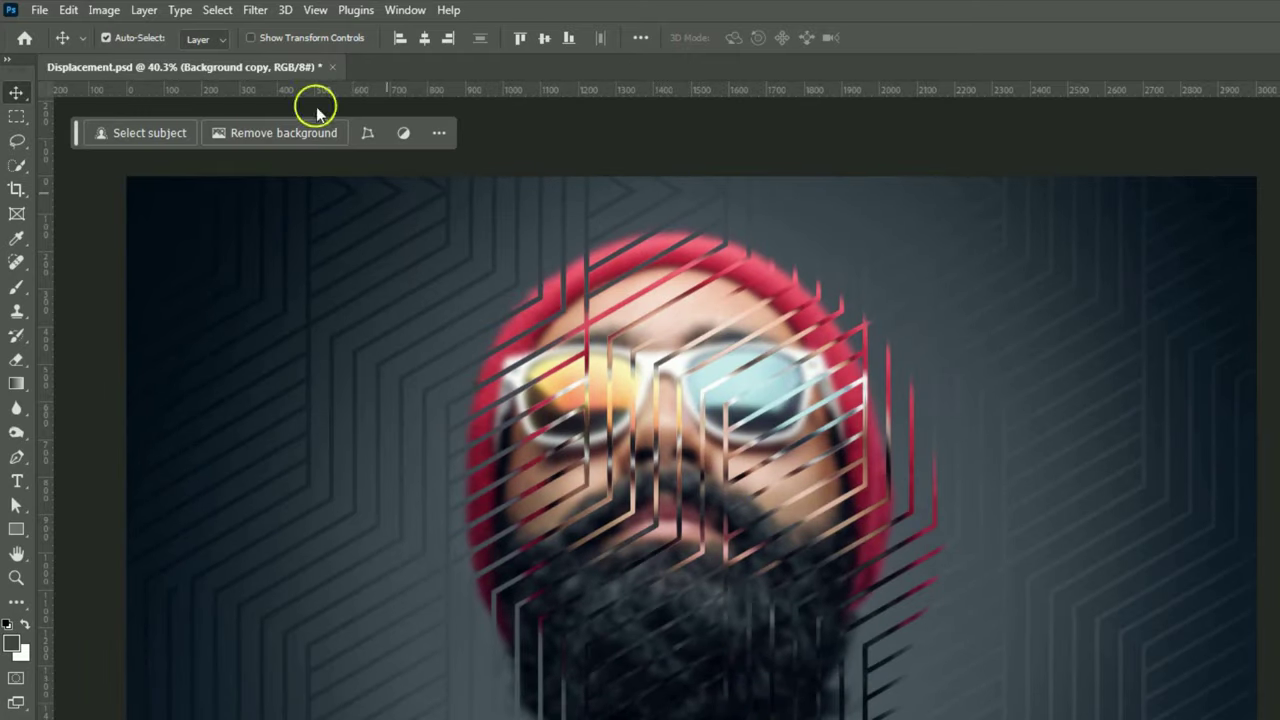
- Apply Add Noise at 2% amount to the Background copy portrait
{"action": "left_click", "coordinate": [255, 10]}
{"action": "mouse_move", "coordinate": [352, 337]}
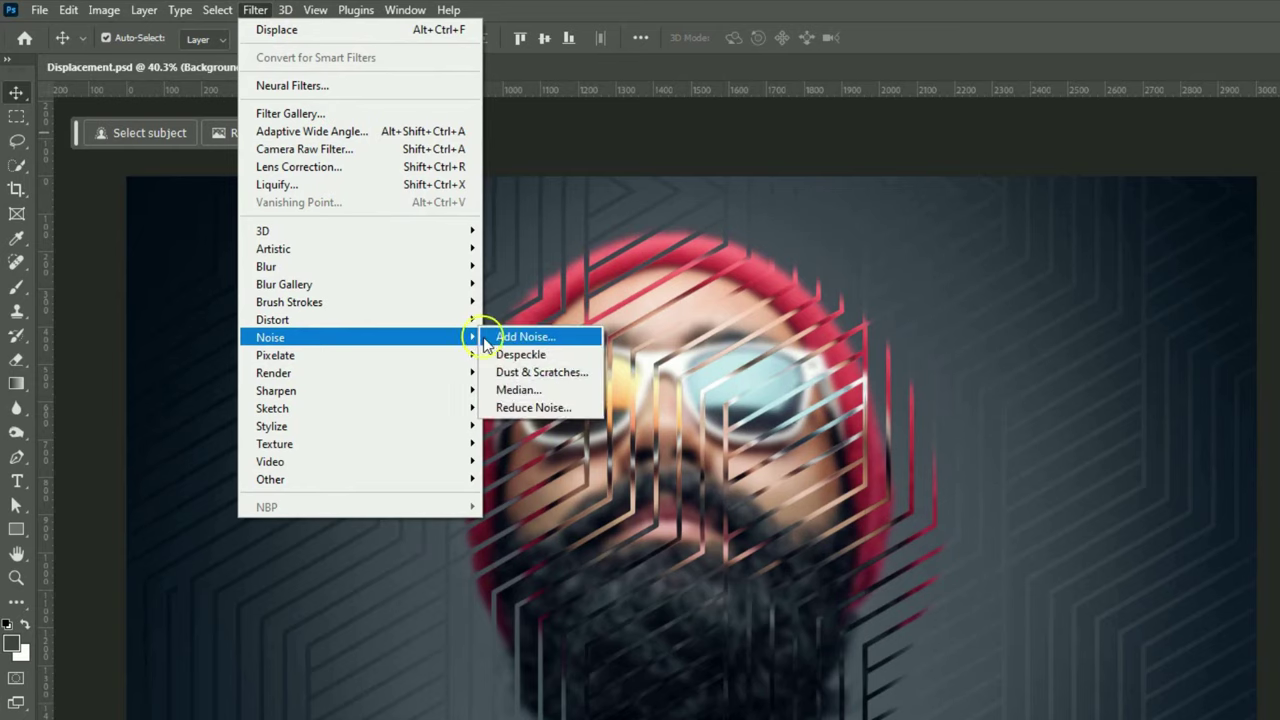
{"action": "left_click", "coordinate": [520, 337]}
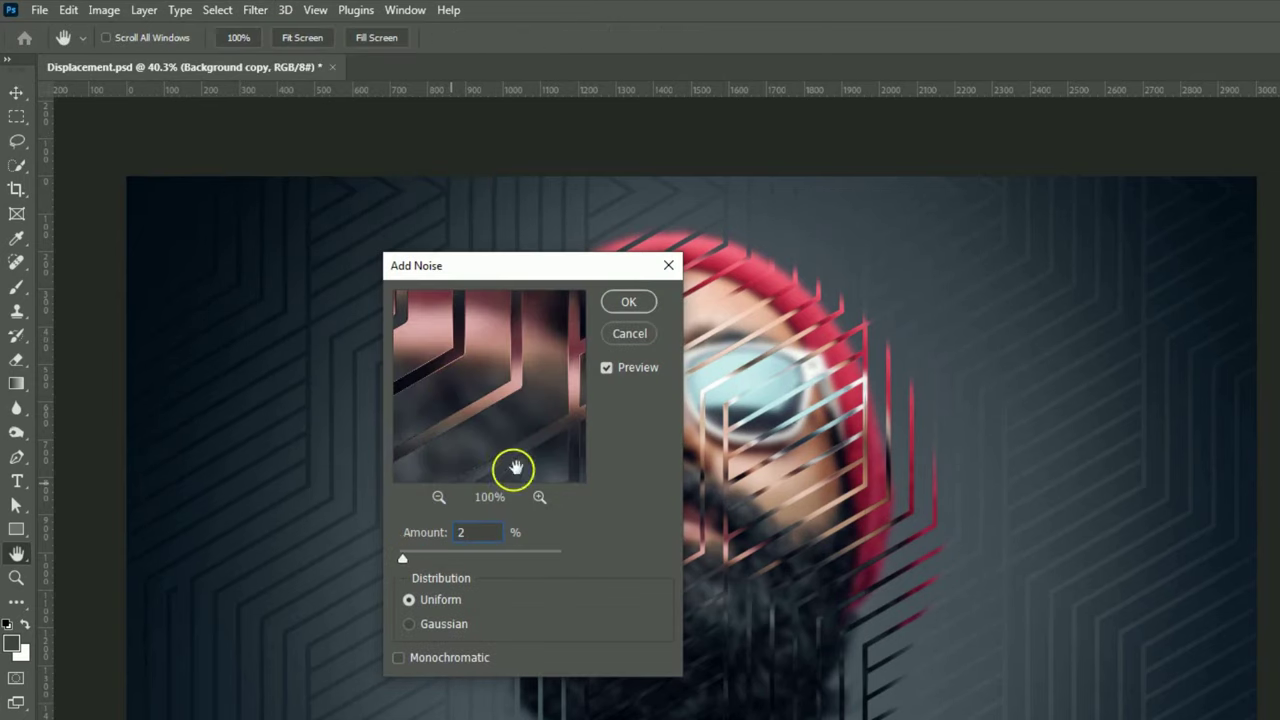
{"action": "left_click", "coordinate": [628, 301]}
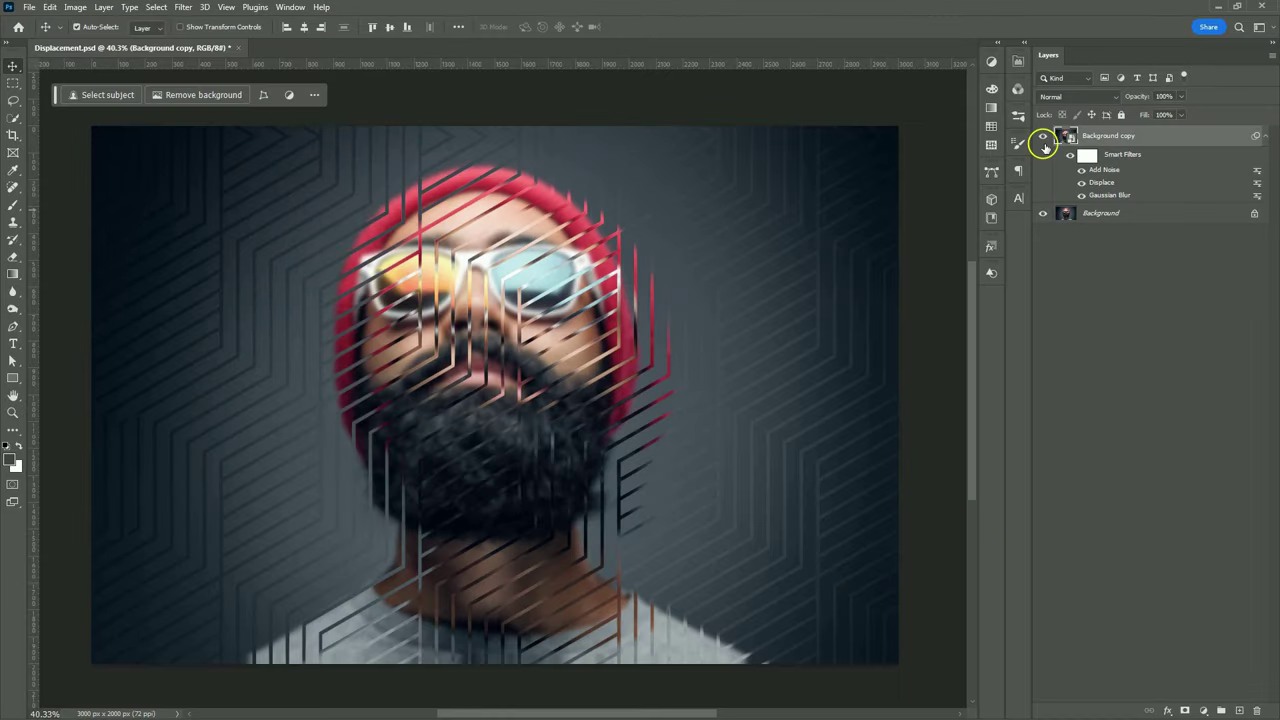
- Hide Background copy and draw a tall rectangle over the right side of the face
{"action": "left_click", "coordinate": [1071, 213]}
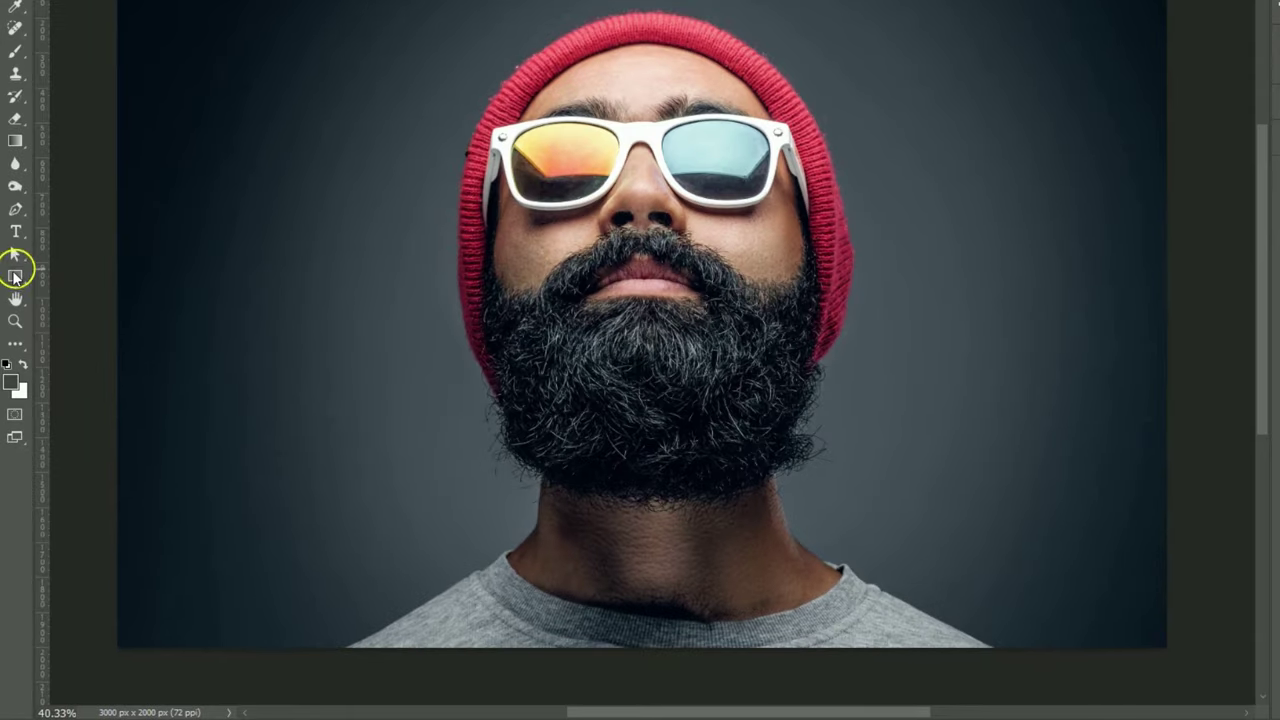
{"action": "right_click", "coordinate": [15, 276]}
{"action": "left_click", "coordinate": [100, 276]}
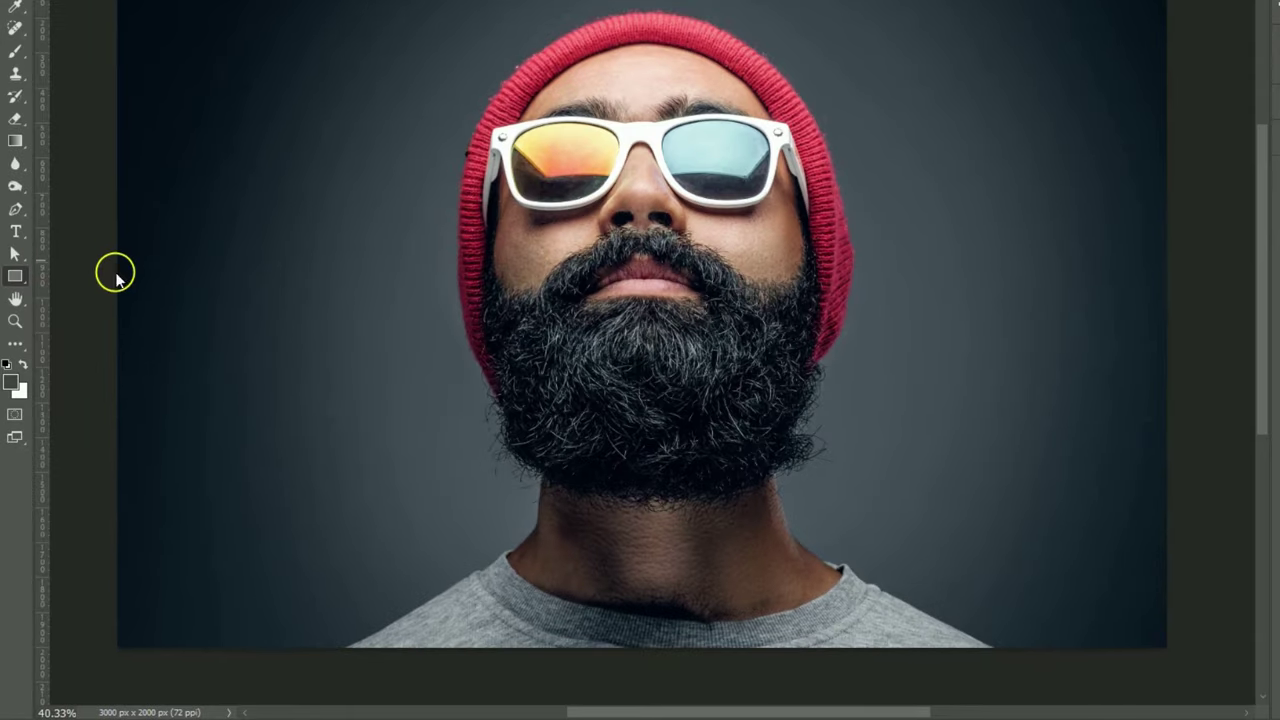
{"action": "left_click_drag", "start_coordinate": [639, 32], "coordinate": [1029, 562]}
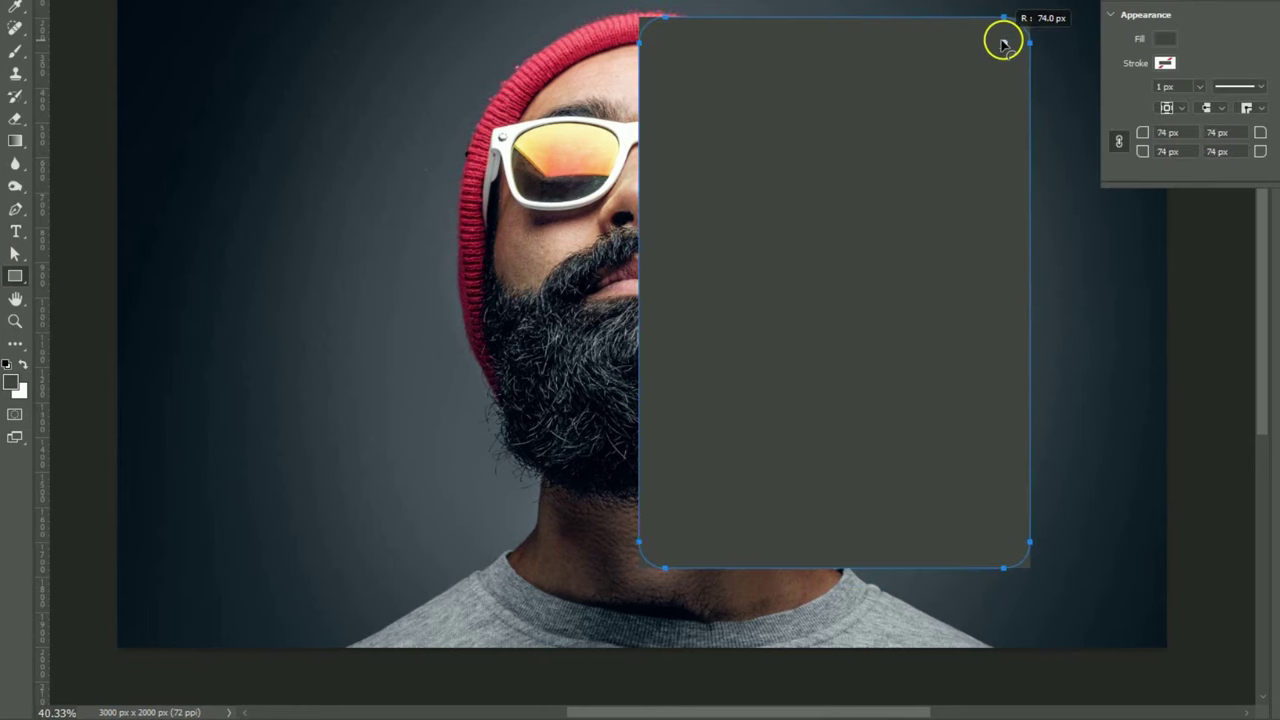
- Round the rectangle's corners to 82 px, fill it white, and centre it vertically
{"action": "left_click_drag", "start_coordinate": [1012, 40], "coordinate": [1001, 46]}
{"action": "left_click", "coordinate": [1165, 40]}
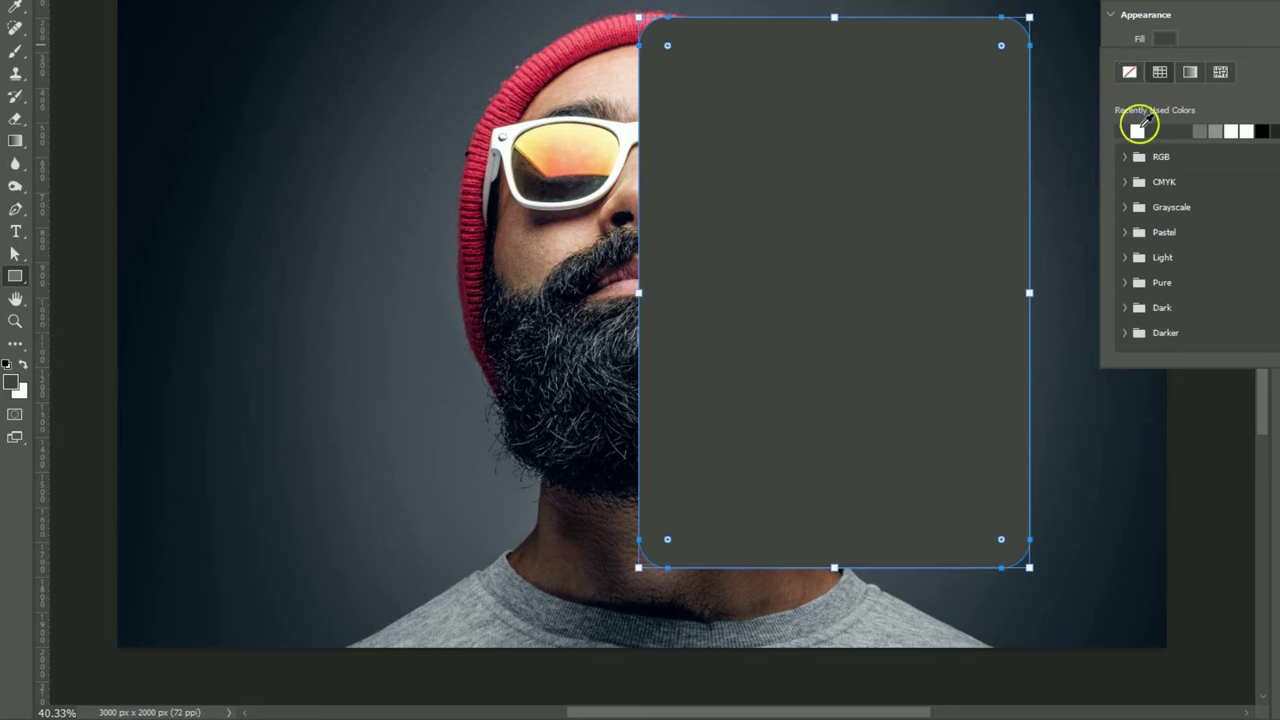
{"action": "left_click", "coordinate": [1136, 131]}
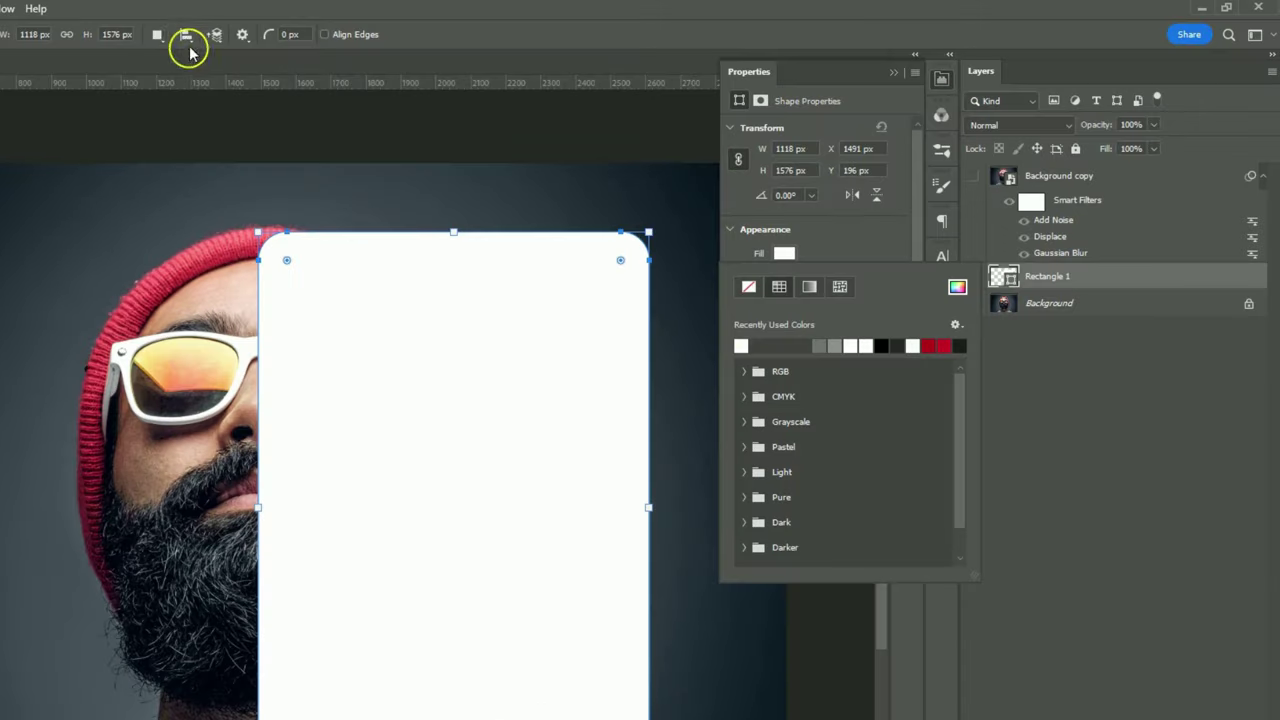
{"action": "left_click", "coordinate": [185, 36]}
{"action": "left_click", "coordinate": [240, 84]}
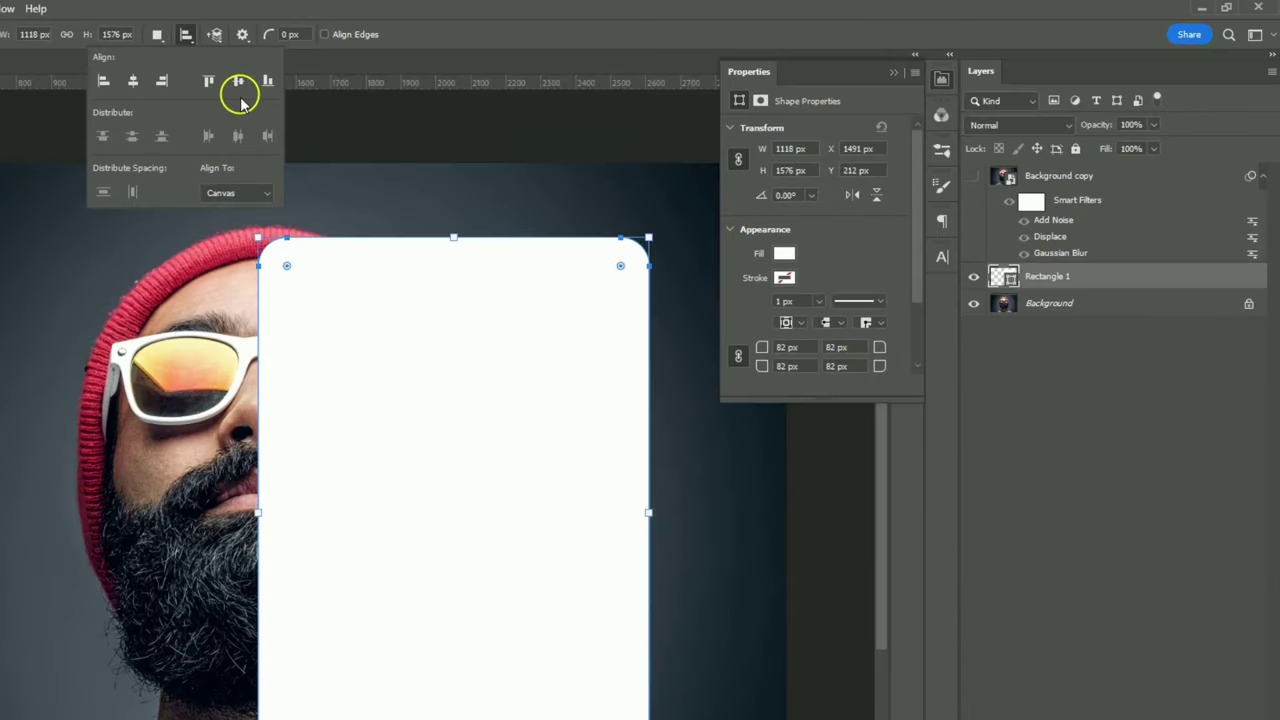
- Duplicate Rectangle 1, move the copy above Background copy, and reselect Rectangle 1
{"action": "key", "text": "v"}
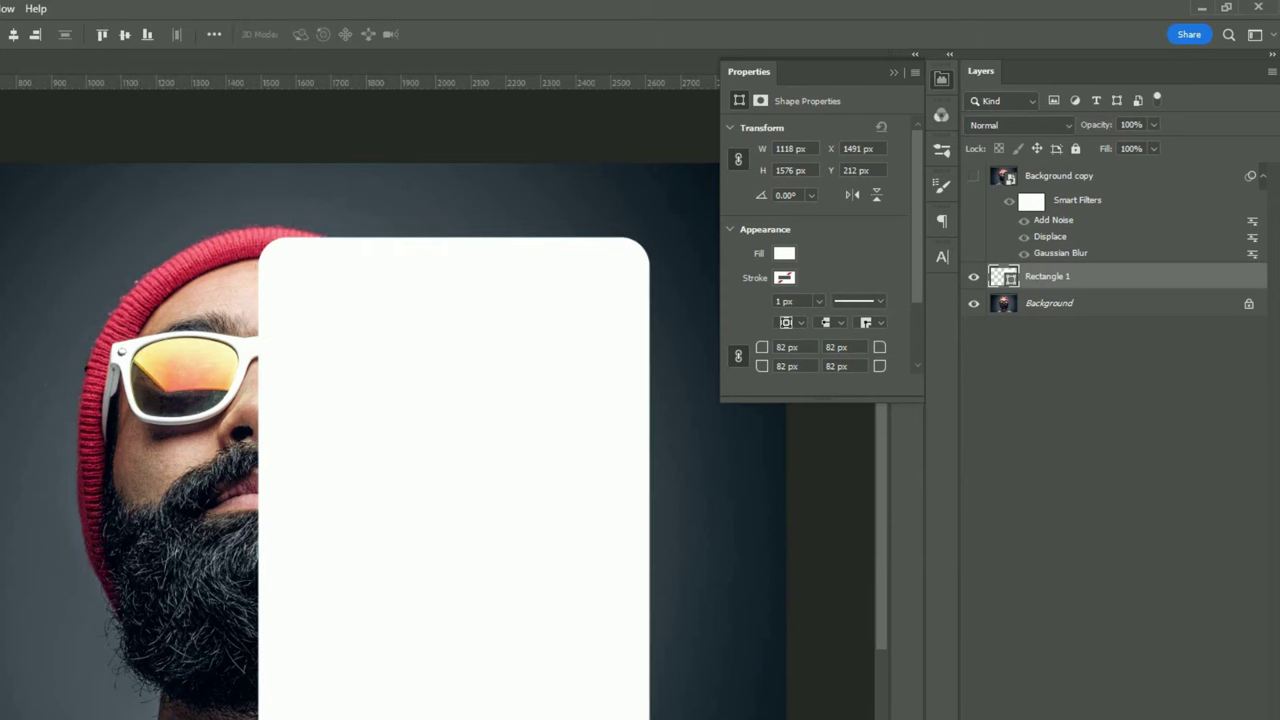
{"action": "right_click", "coordinate": [1030, 275]}
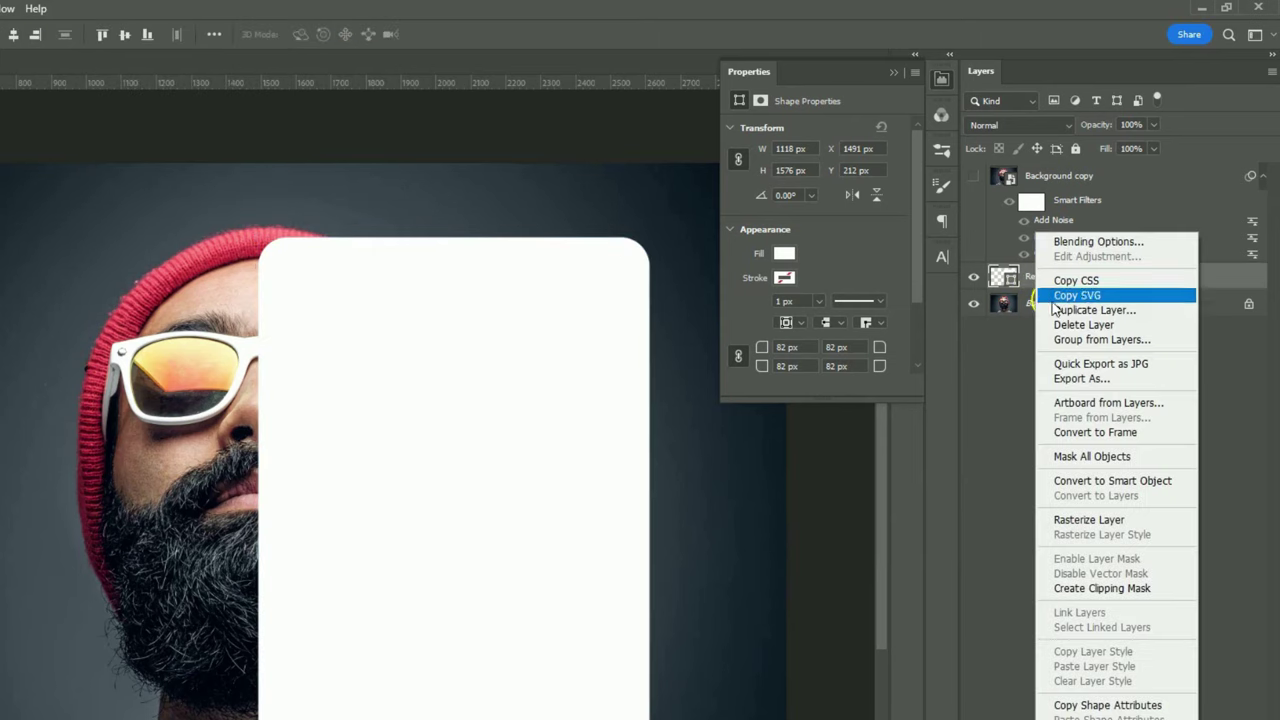
{"action": "left_click", "coordinate": [1053, 312]}
{"action": "left_click", "coordinate": [665, 393]}
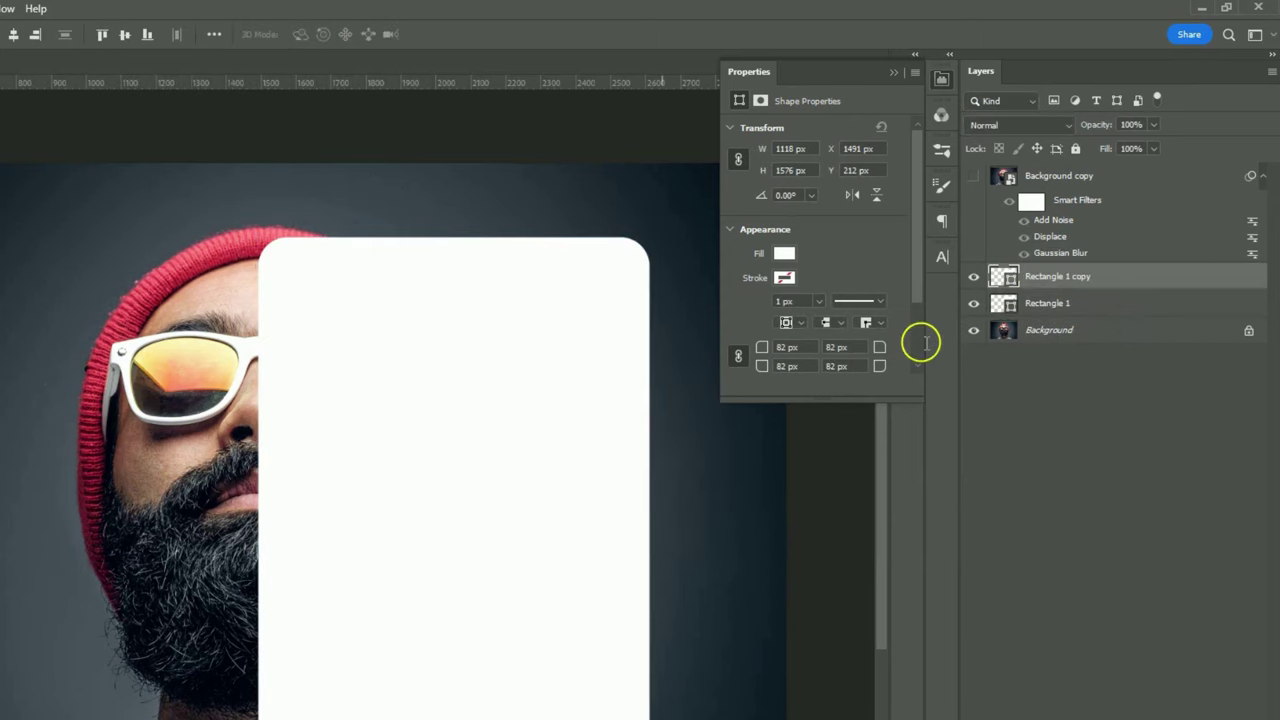
{"action": "left_click_drag", "start_coordinate": [1050, 280], "coordinate": [1018, 160]}
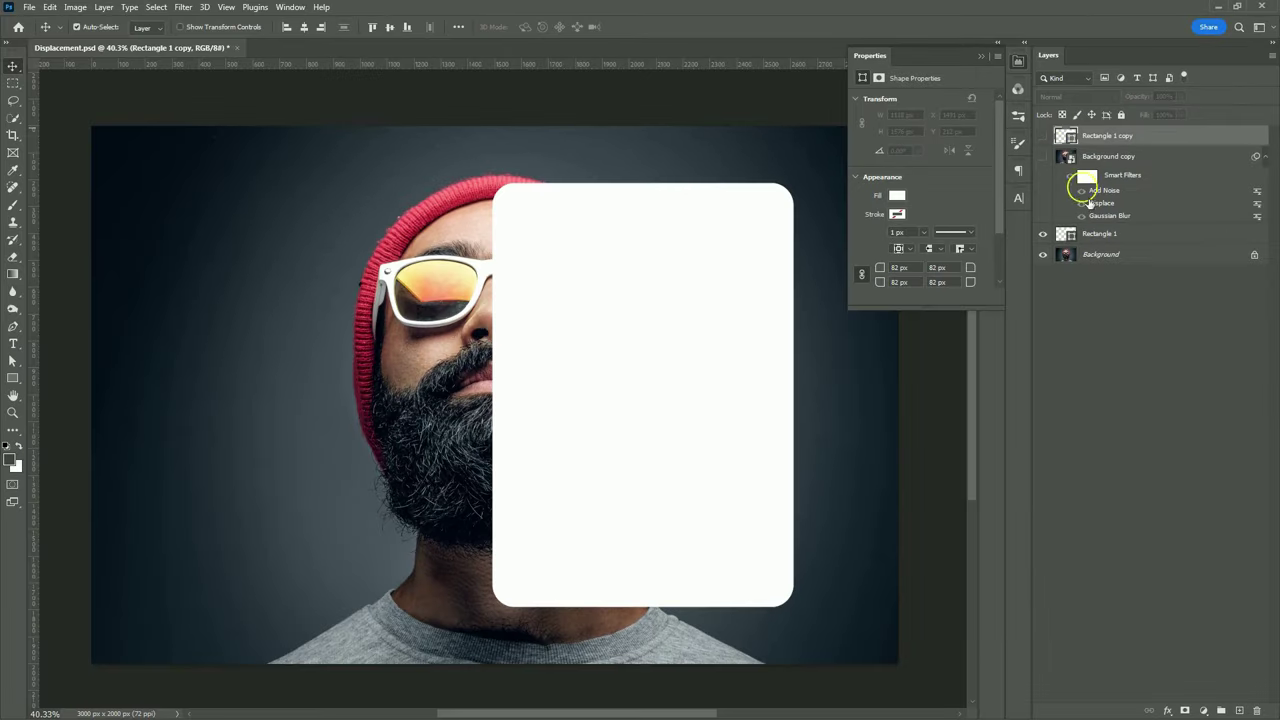
{"action": "left_click", "coordinate": [1117, 240]}
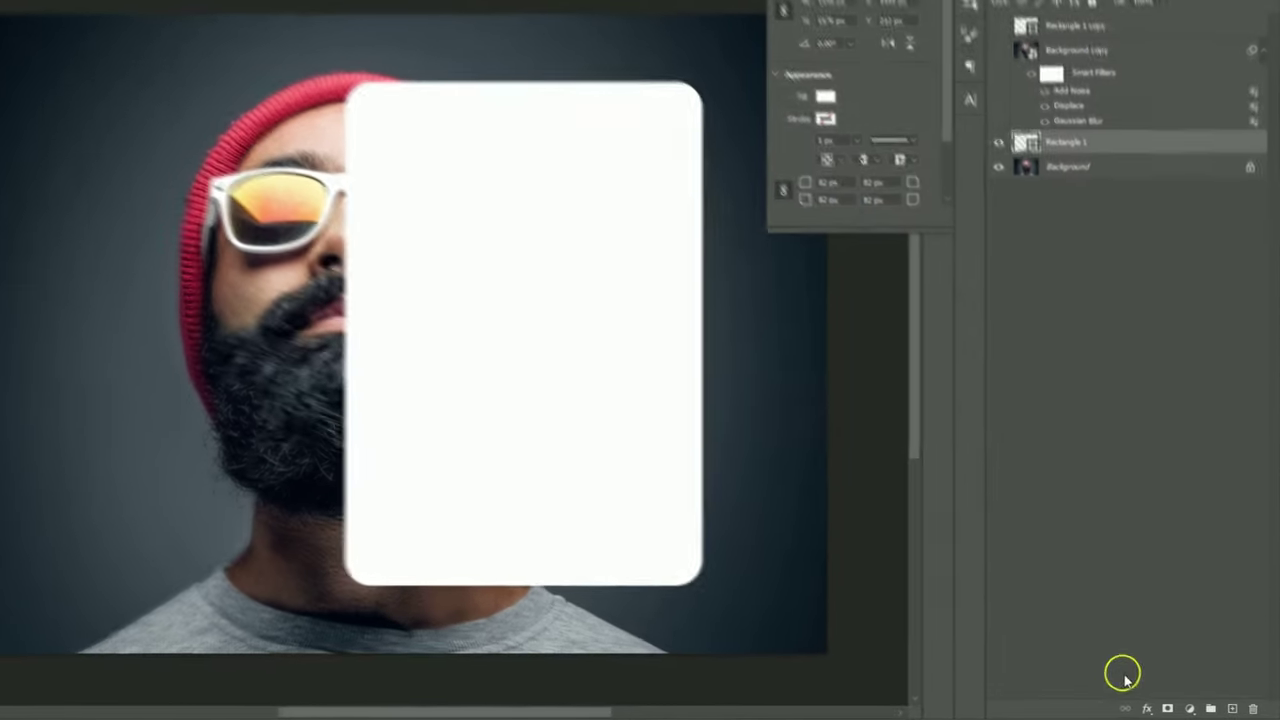
- Add a Screen Color Overlay at 5% opacity to Rectangle 1
{"action": "left_click", "coordinate": [1140, 706]}
{"action": "left_click", "coordinate": [1158, 556]}
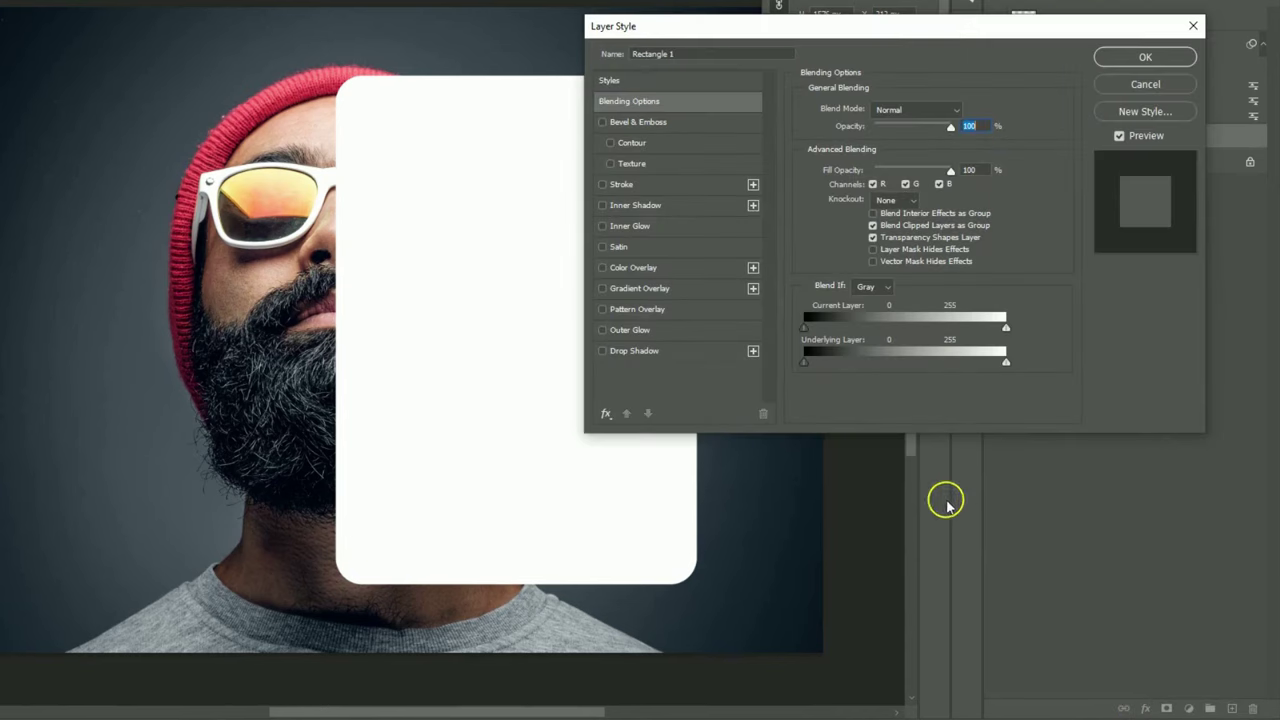
{"action": "left_click", "coordinate": [698, 273]}
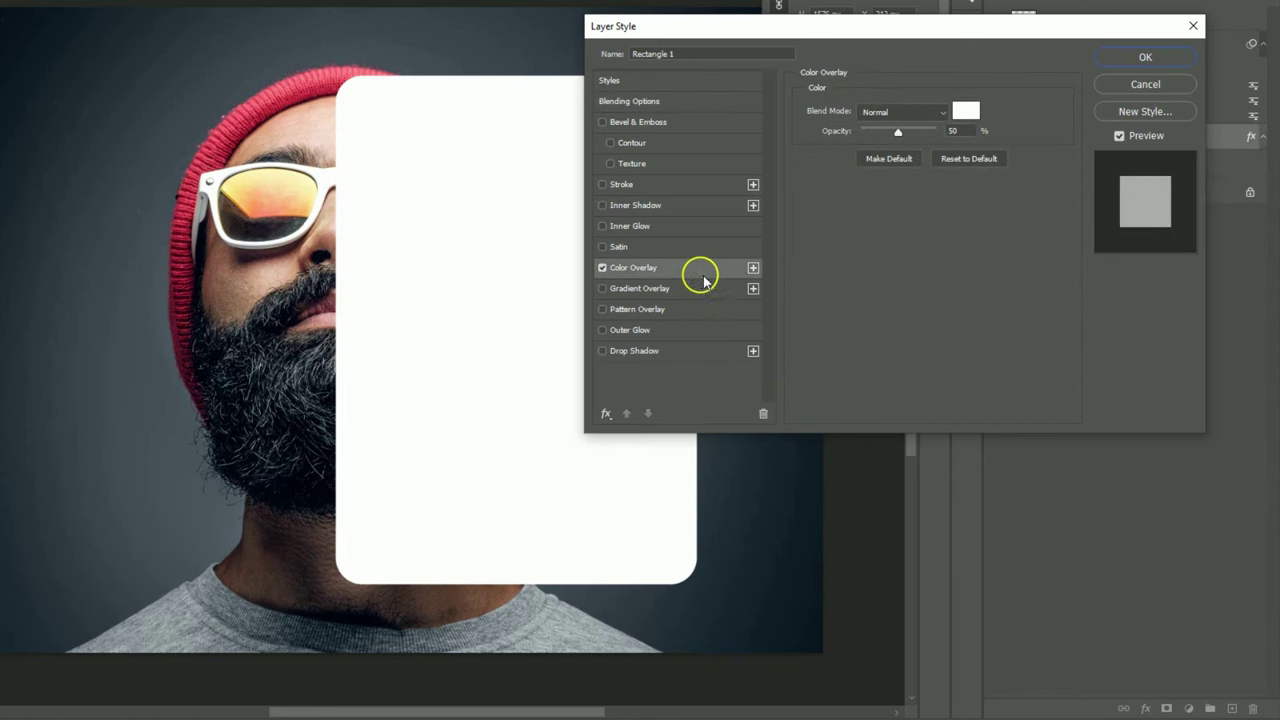
{"action": "left_click", "coordinate": [905, 112]}
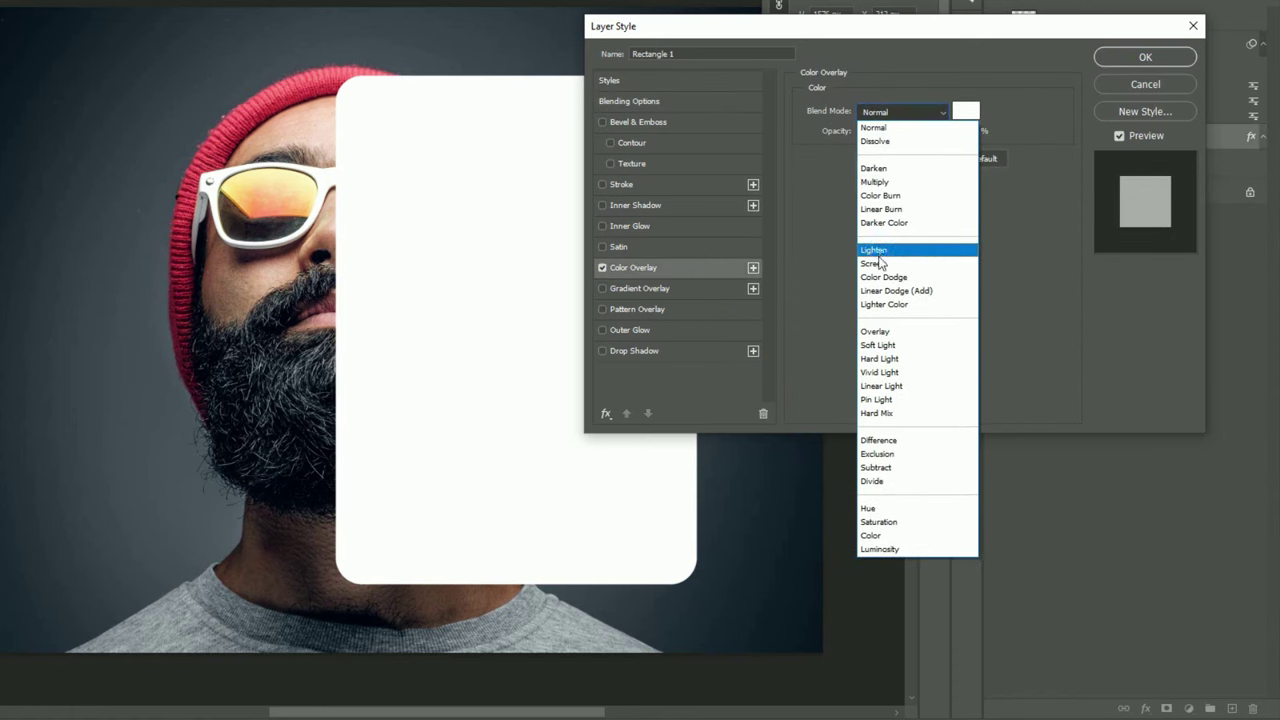
{"action": "left_click", "coordinate": [880, 262]}
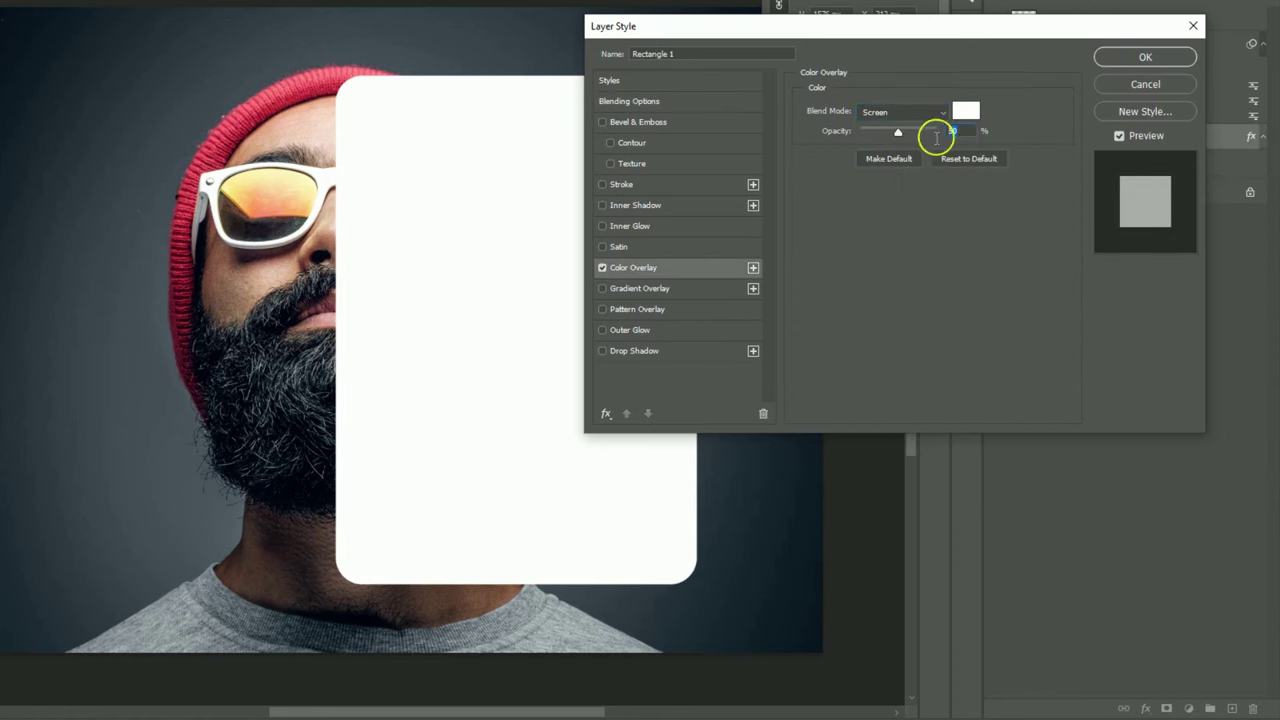
{"action": "type", "text": "5"}
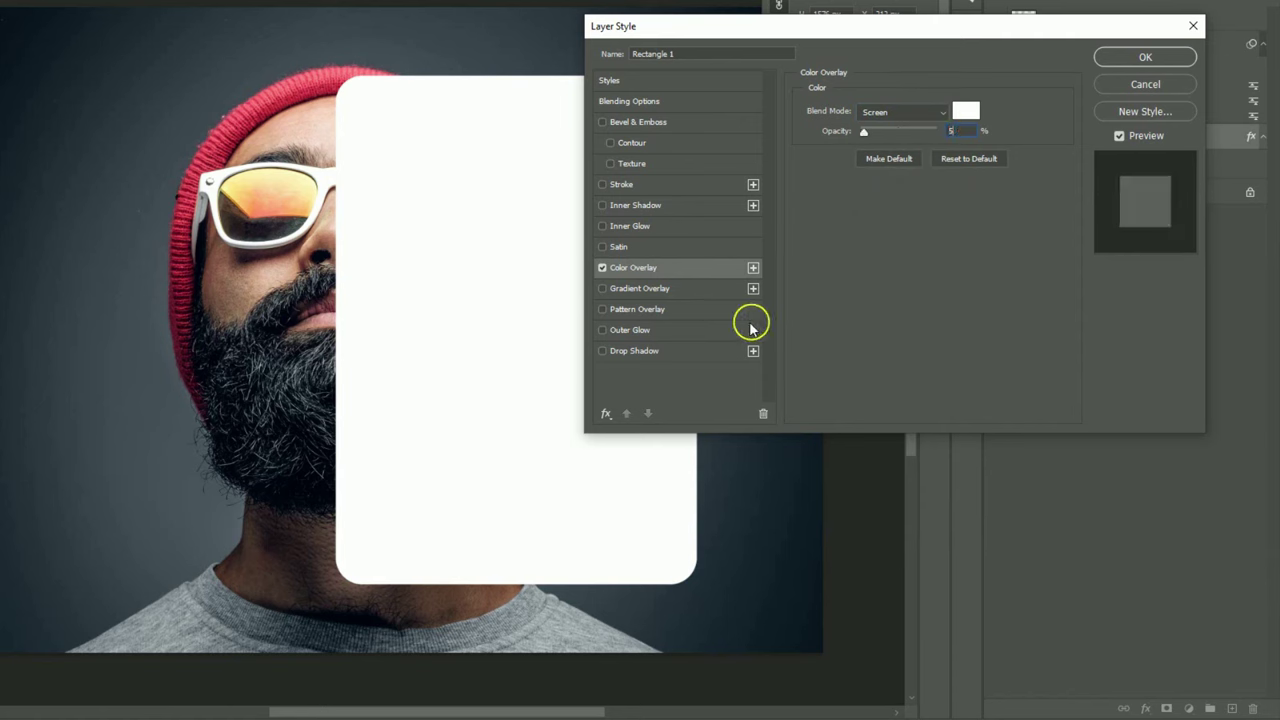
- Add a Screen drop shadow at 35% opacity with distance 10 and spread 2
{"action": "left_click", "coordinate": [701, 356]}
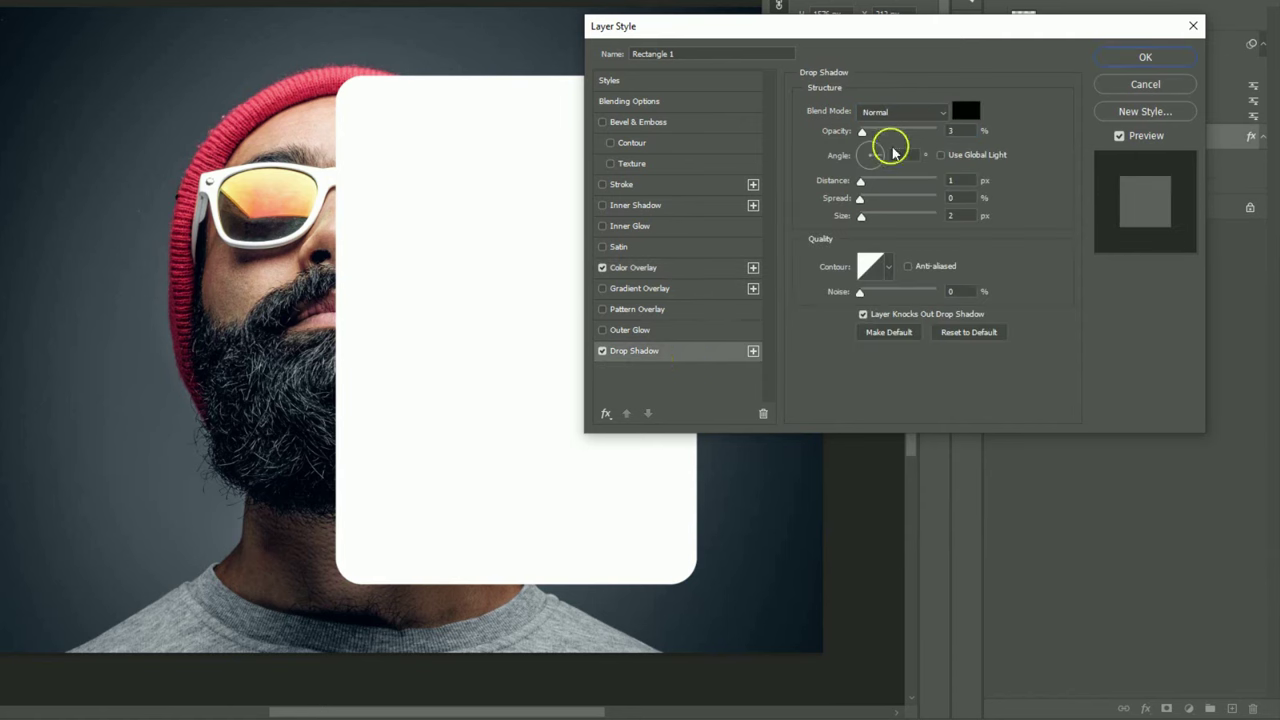
{"action": "left_click", "coordinate": [905, 112]}
{"action": "left_click", "coordinate": [890, 257]}
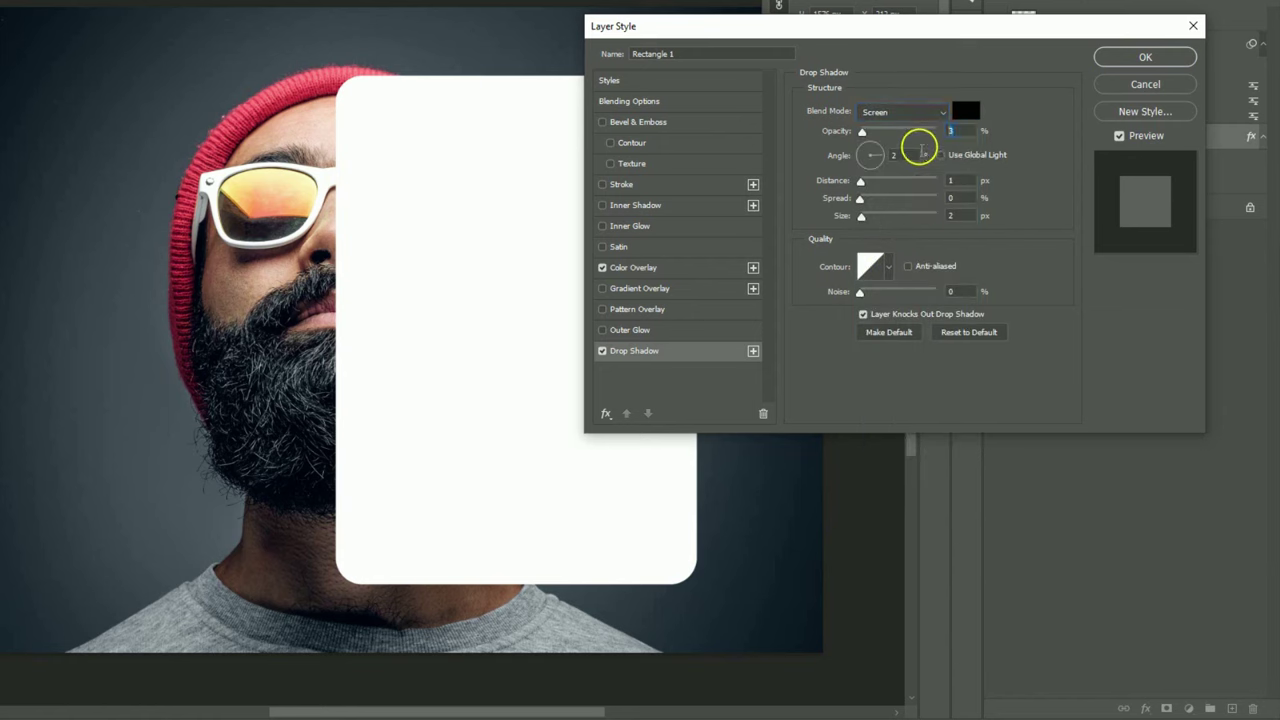
{"action": "type", "text": "5"}
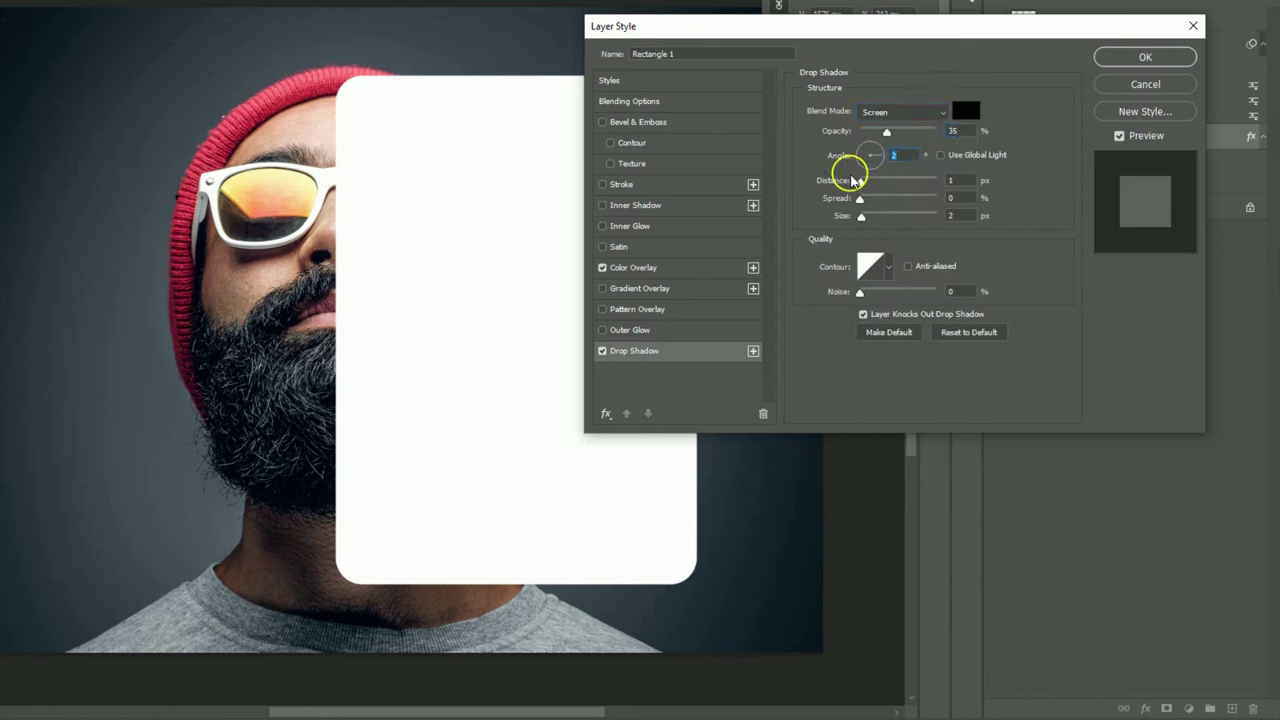
{"action": "type", "text": "5"}
{"action": "left_click_drag", "start_coordinate": [860, 181], "coordinate": [915, 183]}
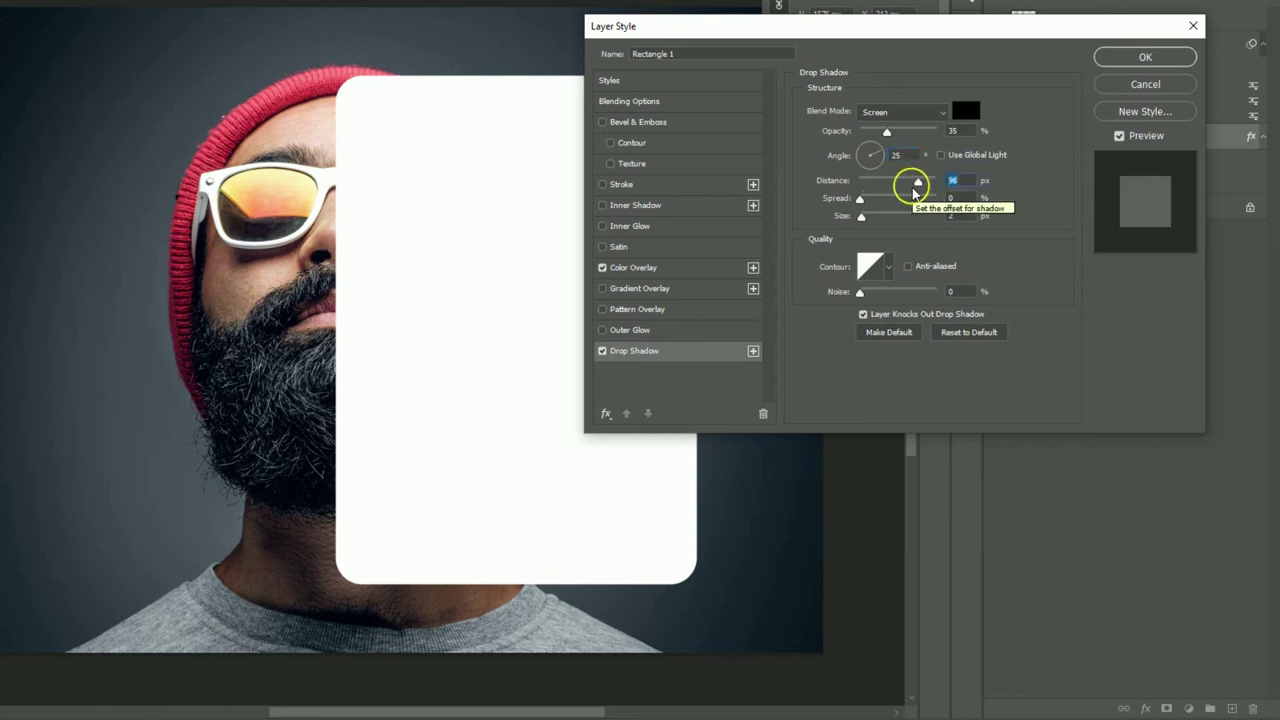
{"action": "type", "text": "10"}
{"action": "left_click", "coordinate": [921, 199]}
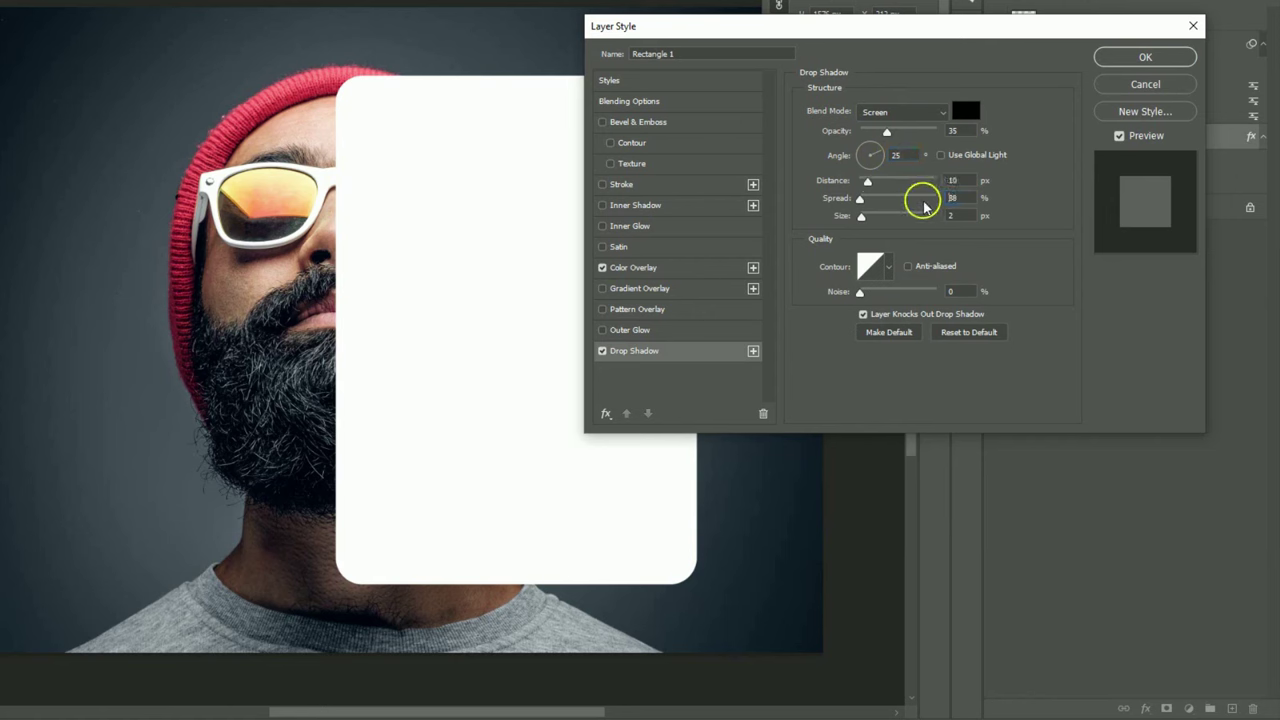
{"action": "type", "text": "2"}
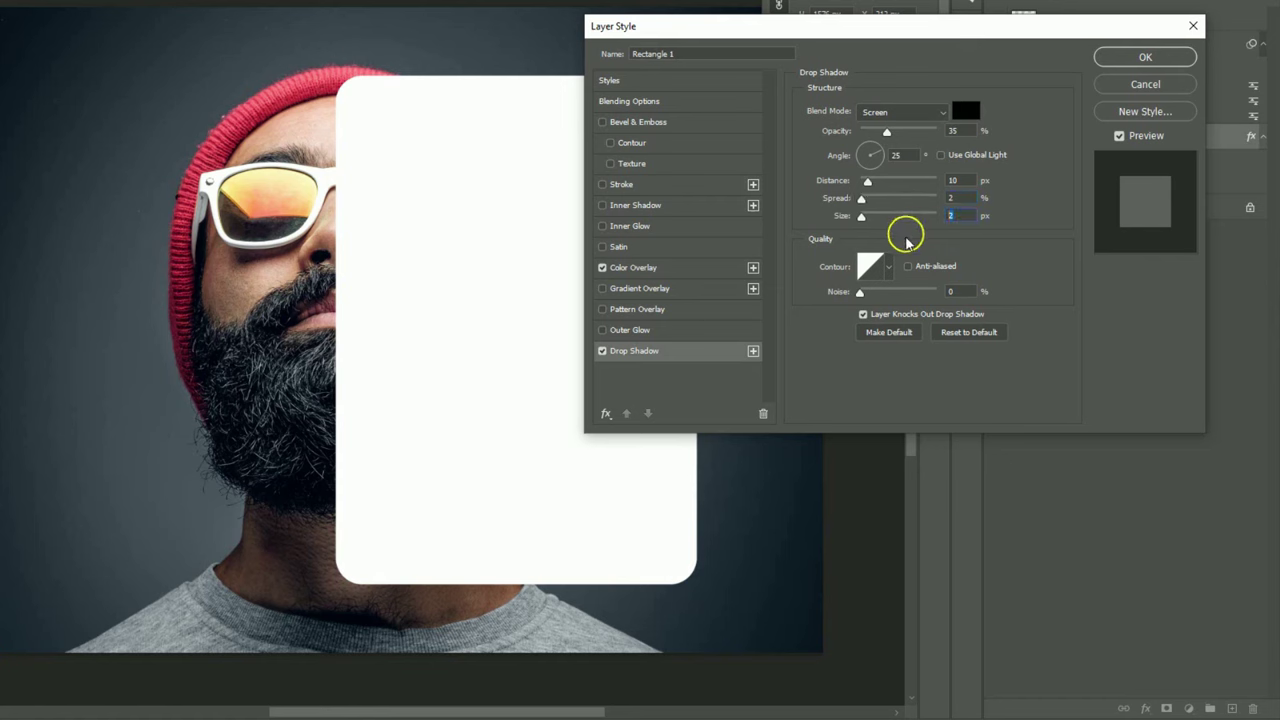
{"action": "key", "text": "Tab"}
- Set the first shadow's size to 4 and add a second Multiply drop shadow at 25%
{"action": "type", "text": "4"}
{"action": "left_click", "coordinate": [753, 351]}
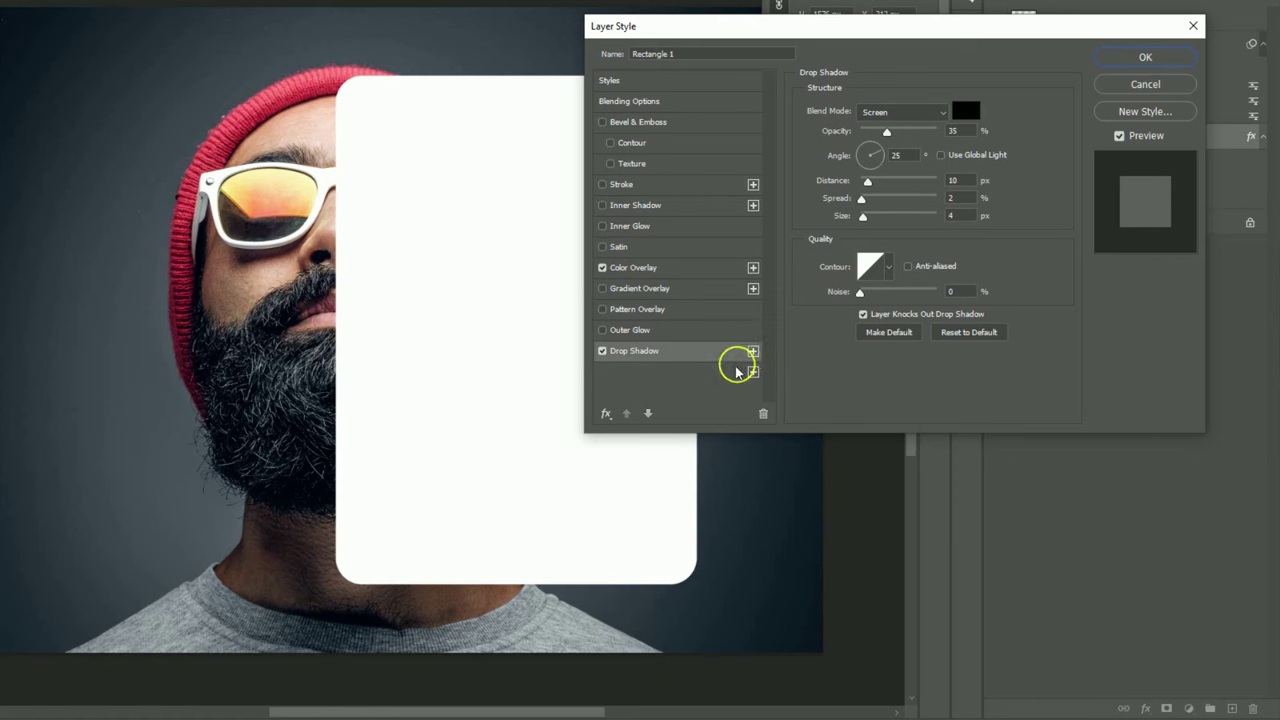
{"action": "left_click", "coordinate": [912, 114]}
{"action": "left_click", "coordinate": [878, 182]}
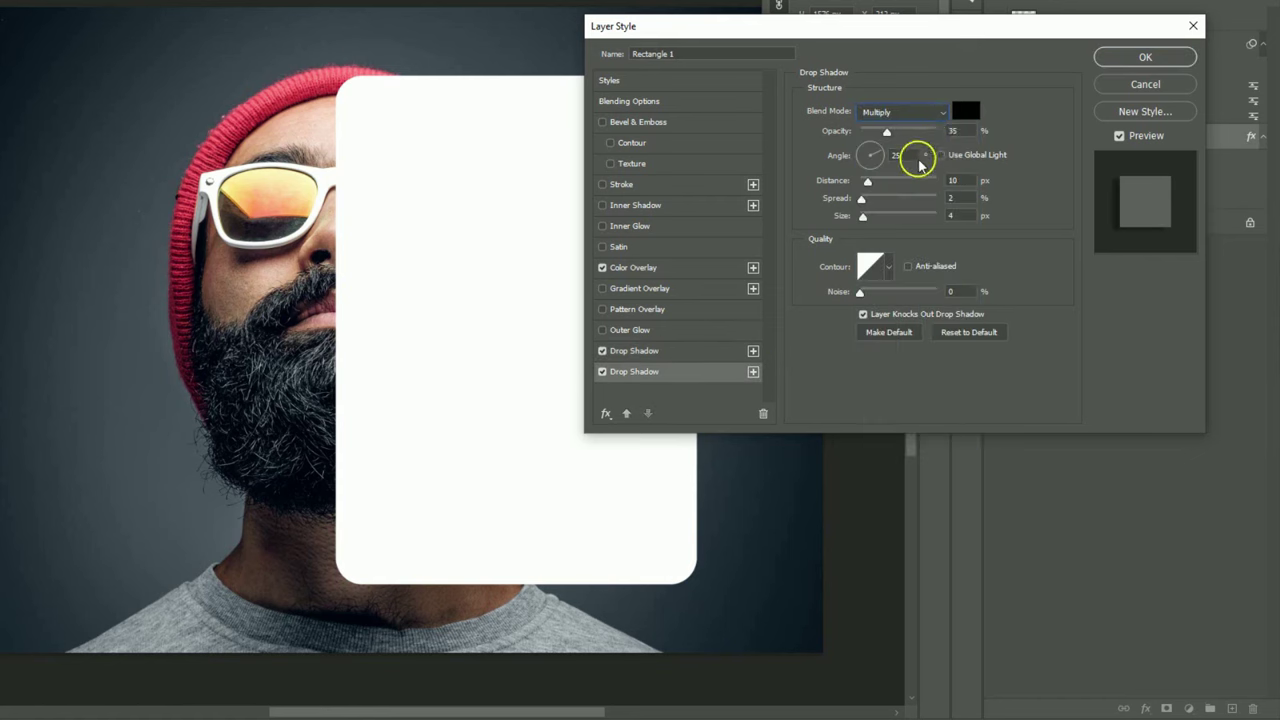
{"action": "type", "text": "25"}
{"action": "key", "text": "Tab"}
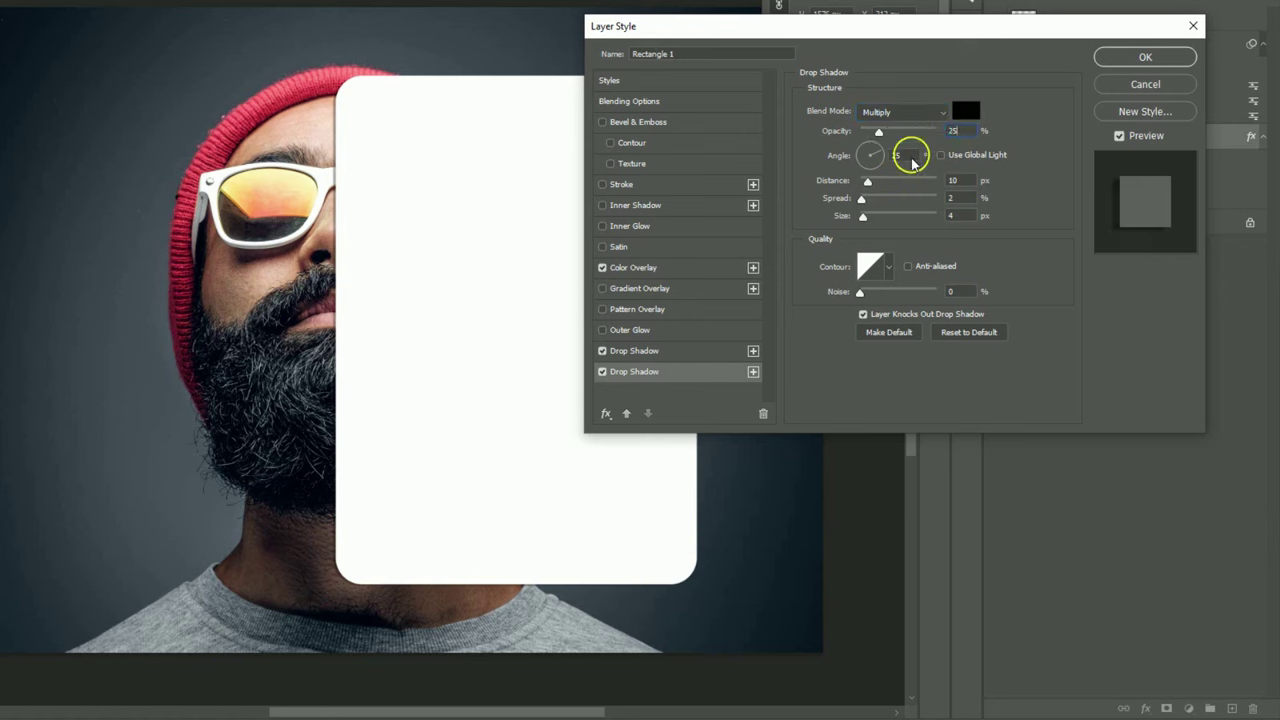
- Give the second shadow a -15° angle, 8 px distance, 20% spread and 10 px size
{"action": "type", "text": "-15"}
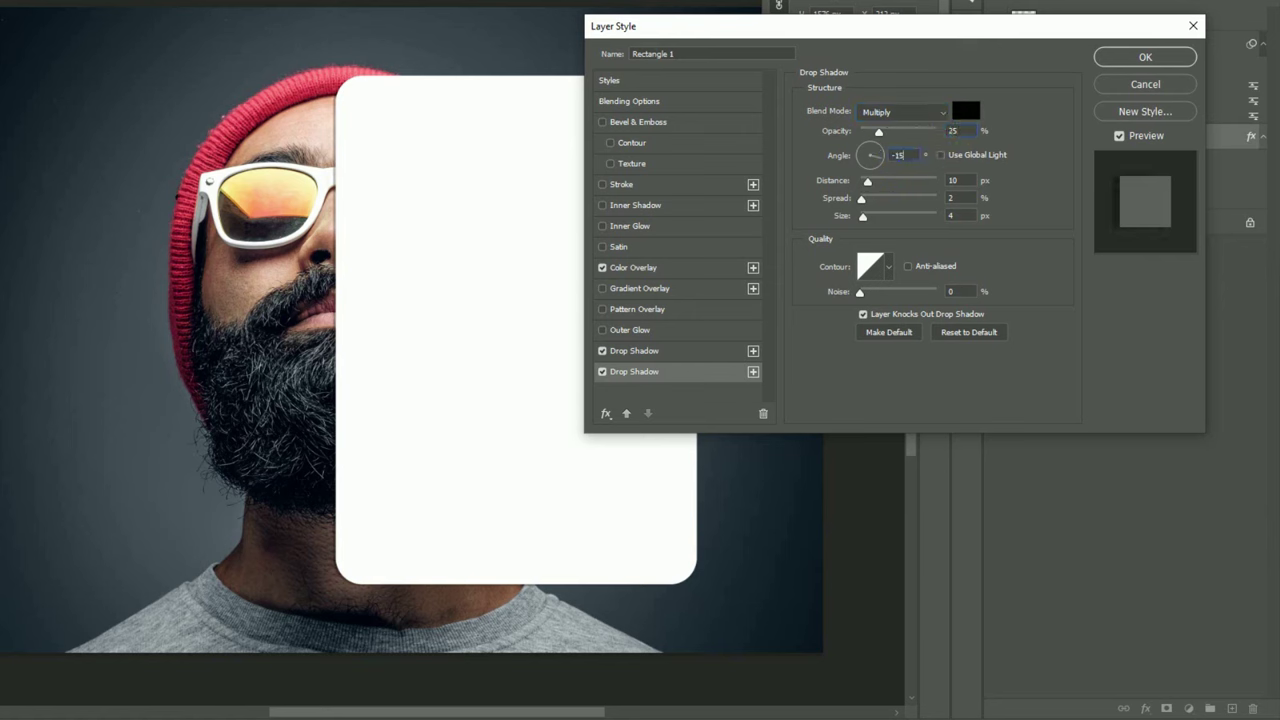
{"action": "key", "text": "Tab"}
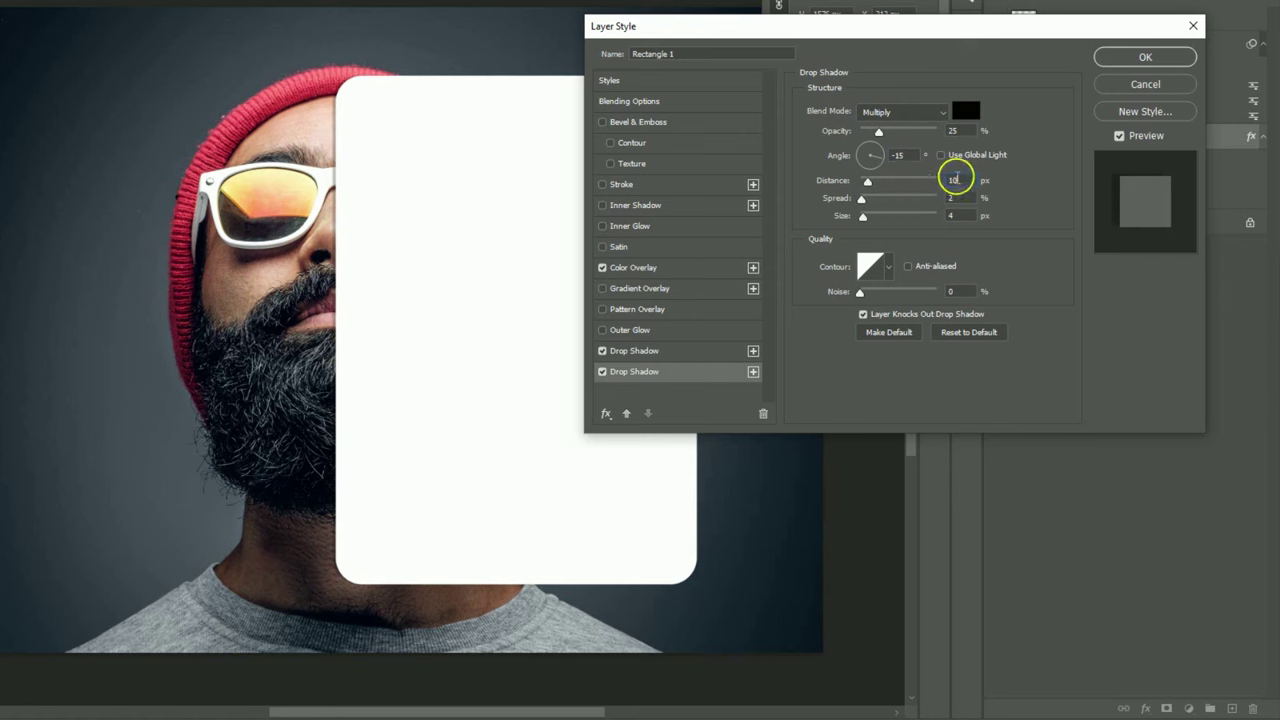
{"action": "type", "text": "8"}
{"action": "key", "text": "Tab"}
{"action": "type", "text": "20"}
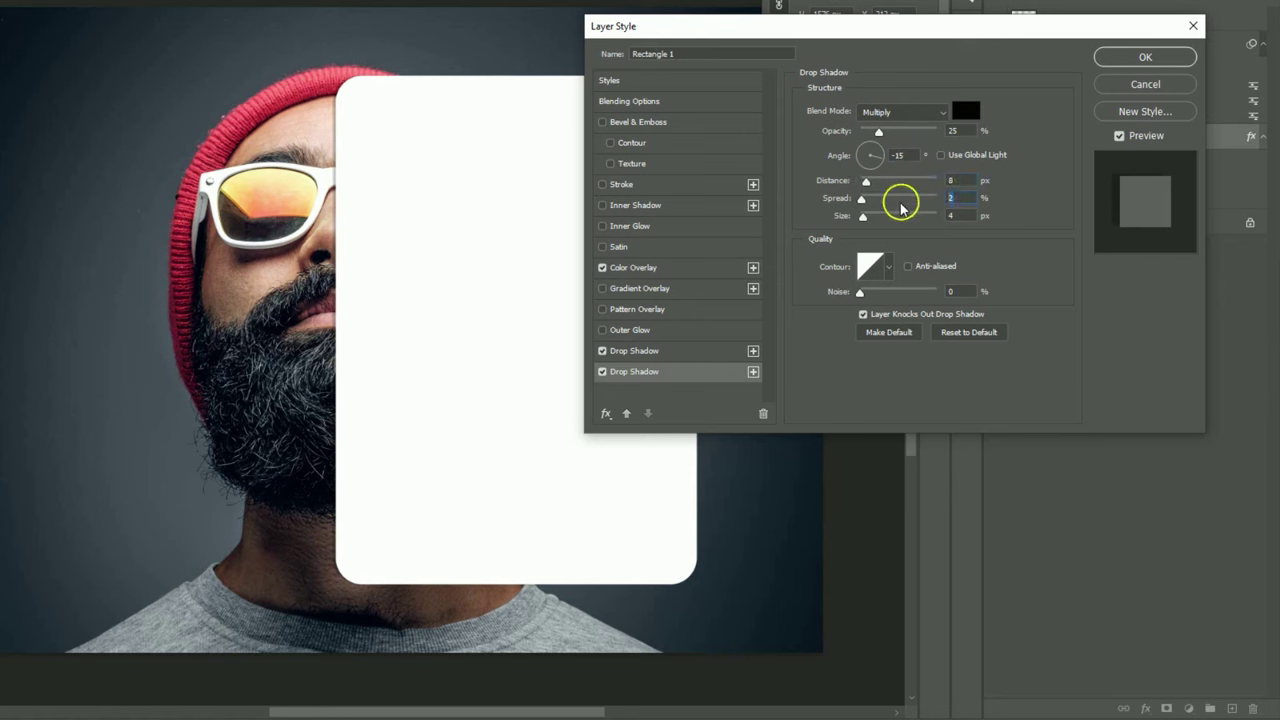
{"action": "key", "text": "Tab"}
{"action": "type", "text": "10"}
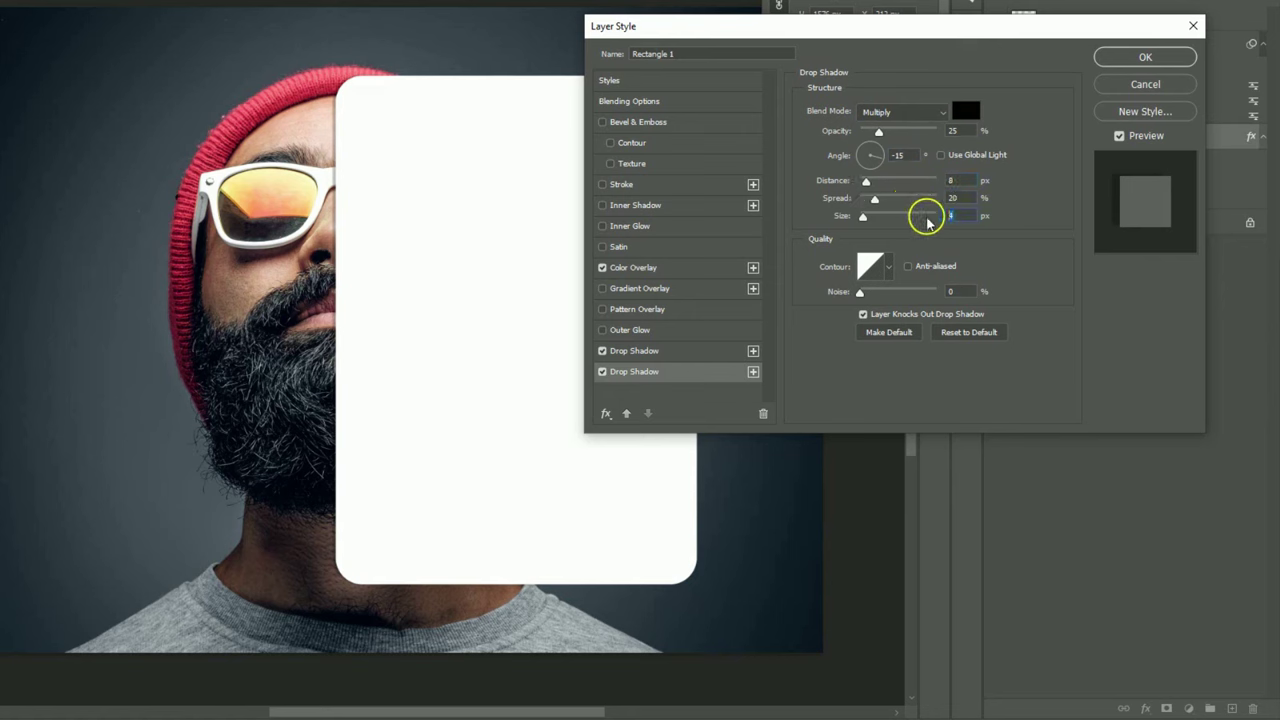
{"action": "left_click", "coordinate": [1112, 57]}
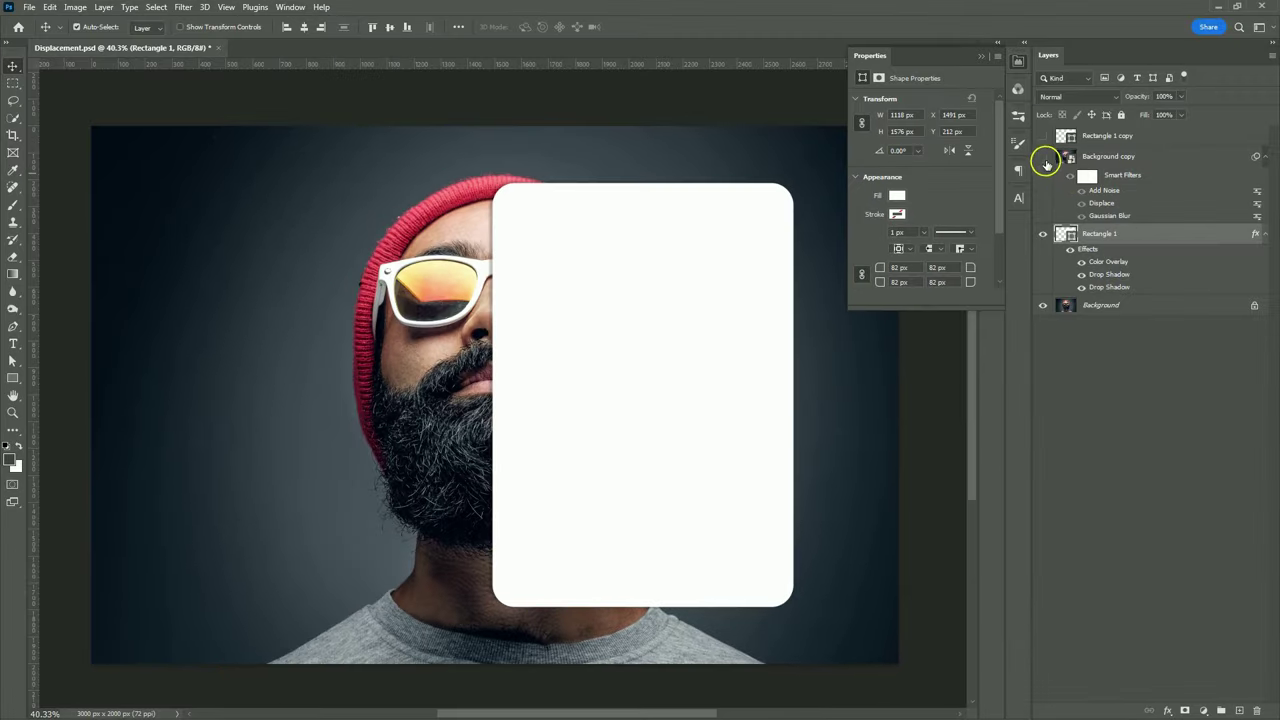
- Clip Background copy into Rectangle 1, then select the Rectangle 1 copy layer
{"action": "left_click", "coordinate": [1090, 160]}
{"action": "right_click", "coordinate": [1093, 165]}
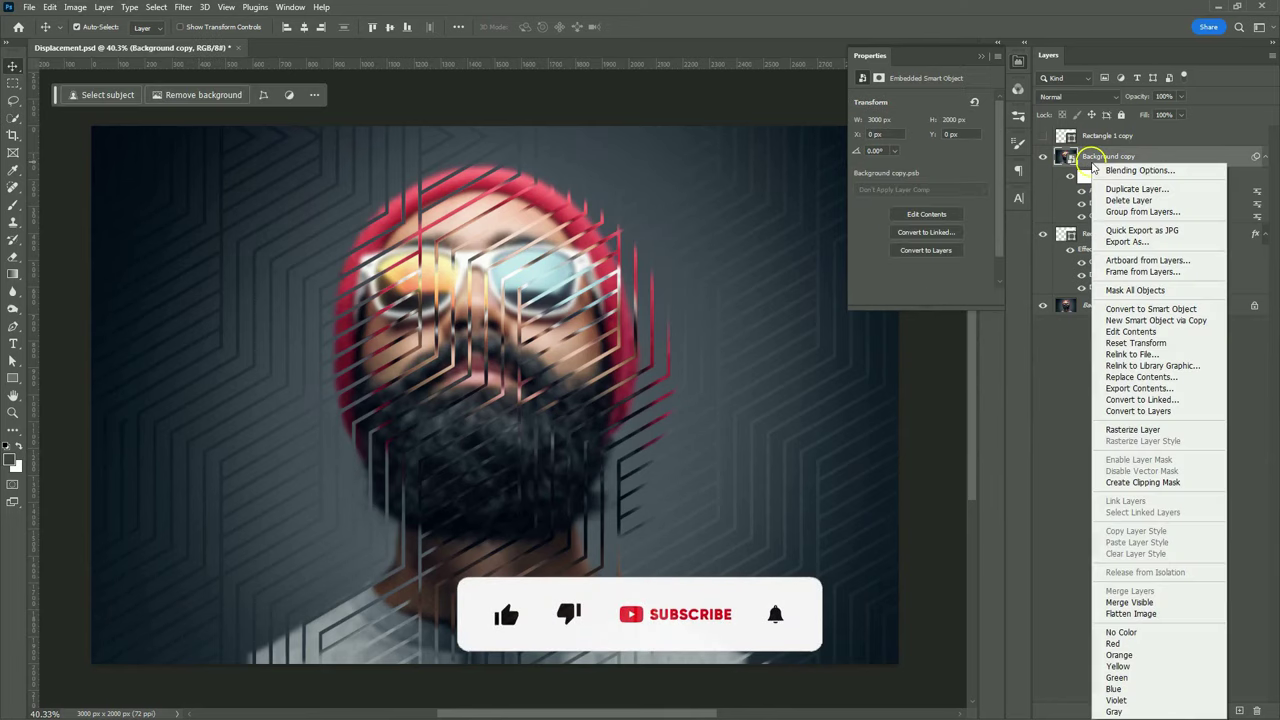
{"action": "left_click", "coordinate": [1120, 484]}
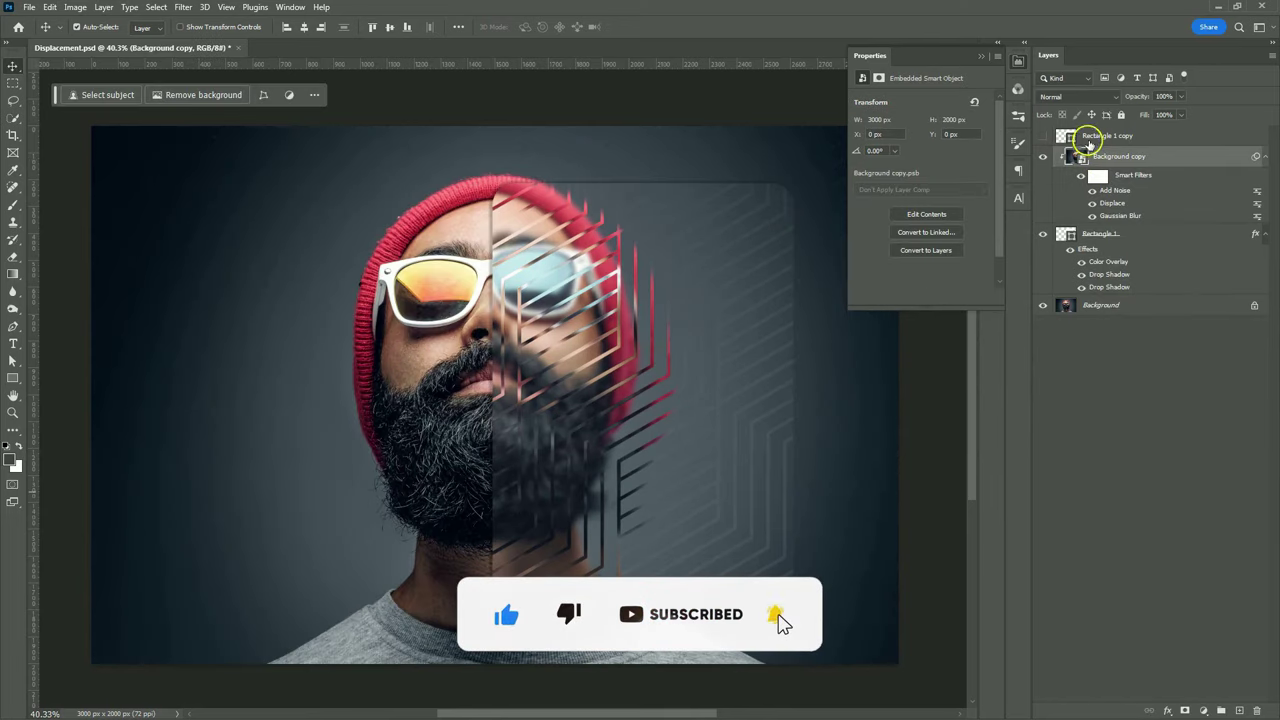
{"action": "left_click", "coordinate": [1085, 136]}
- Show Rectangle 1 copy and add a Gradient Overlay with its left stop set to #444444
{"action": "left_click", "coordinate": [1043, 135]}
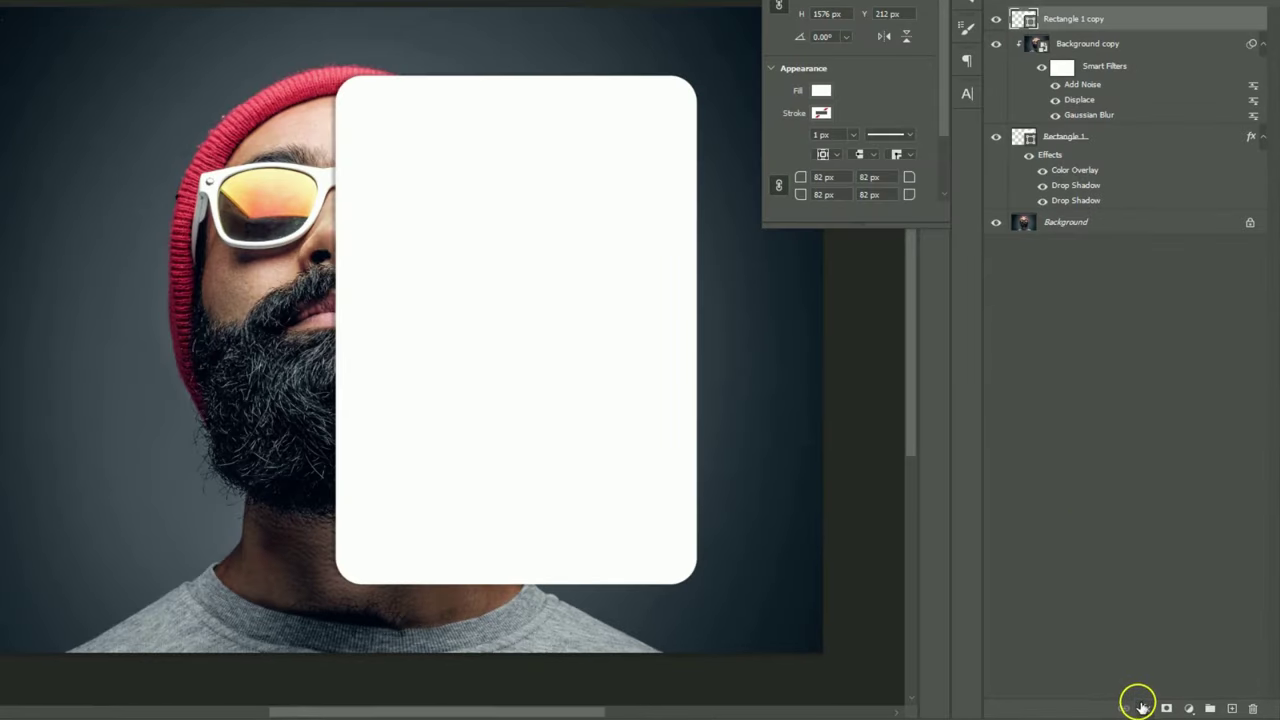
{"action": "left_click", "coordinate": [1144, 707]}
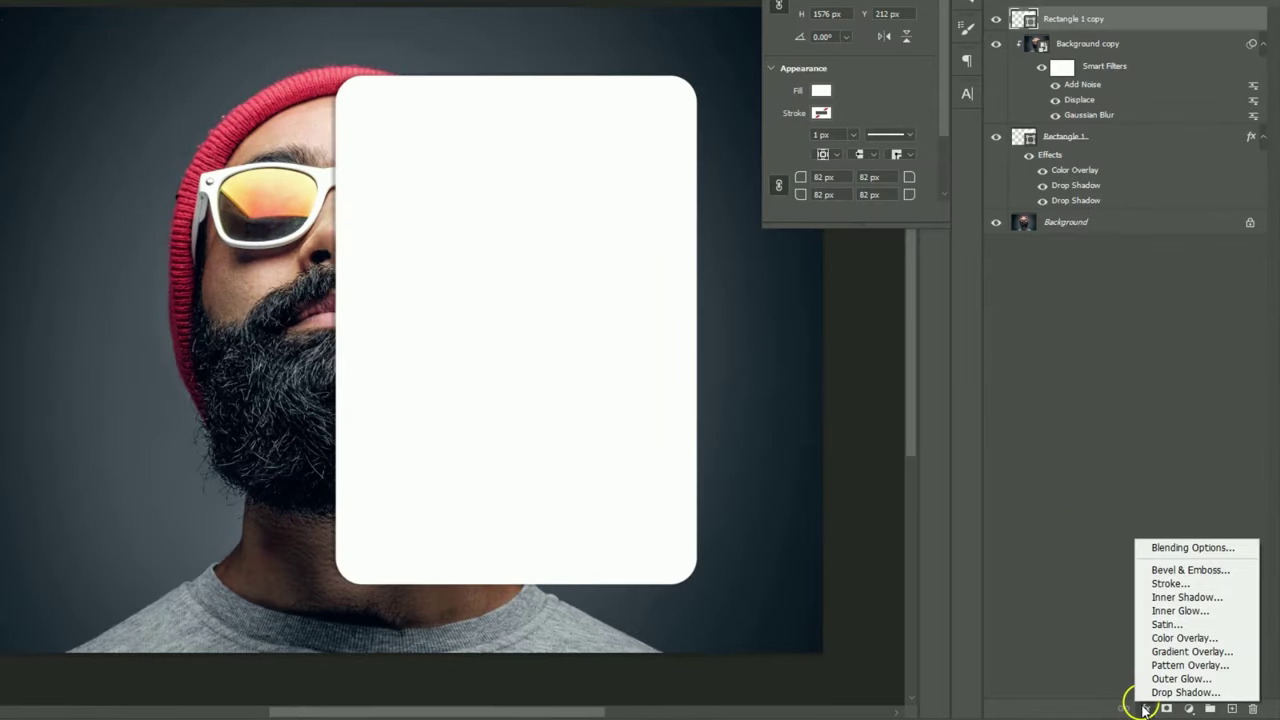
{"action": "left_click", "coordinate": [1170, 652]}
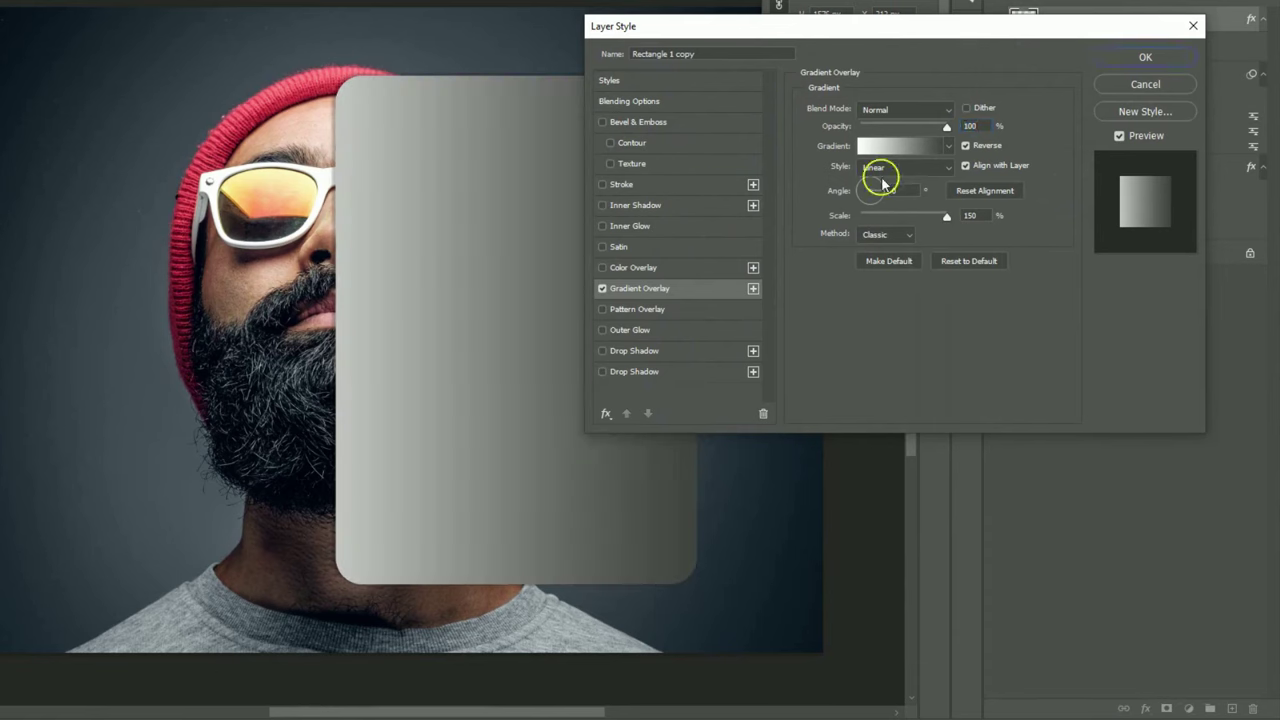
{"action": "left_click", "coordinate": [895, 145]}
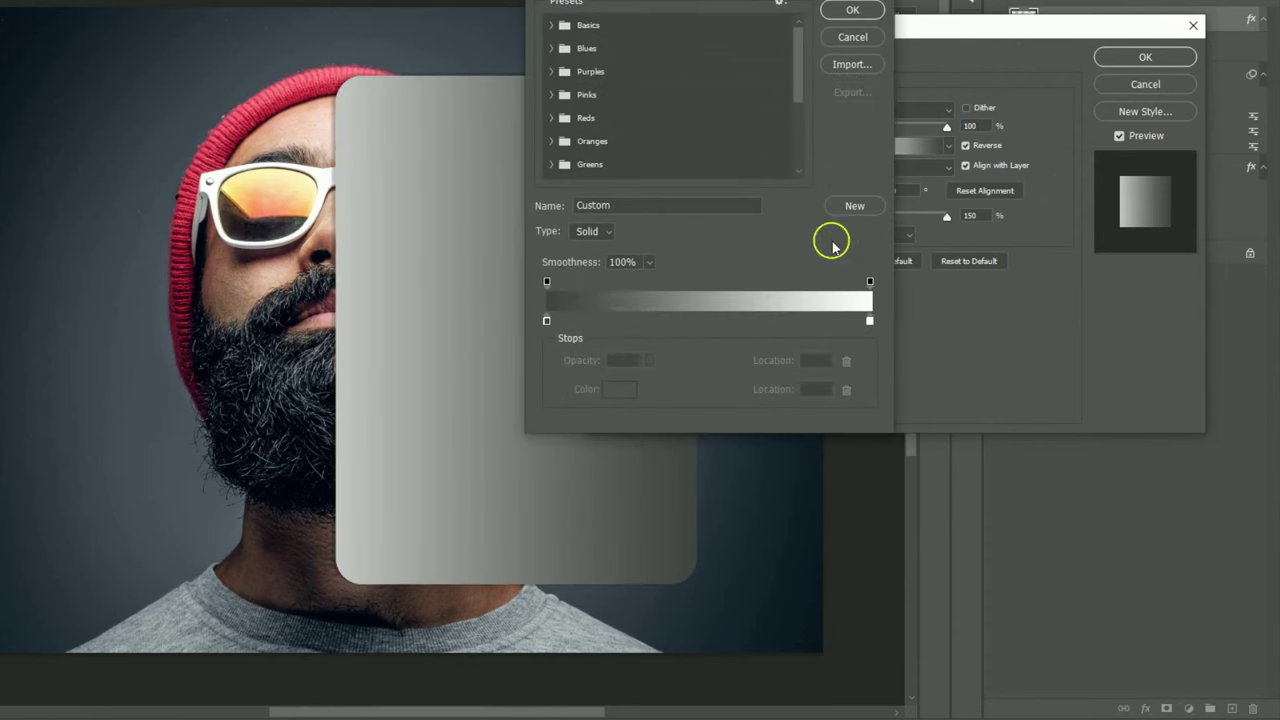
{"action": "left_click", "coordinate": [548, 321]}
{"action": "double_click", "coordinate": [548, 321]}
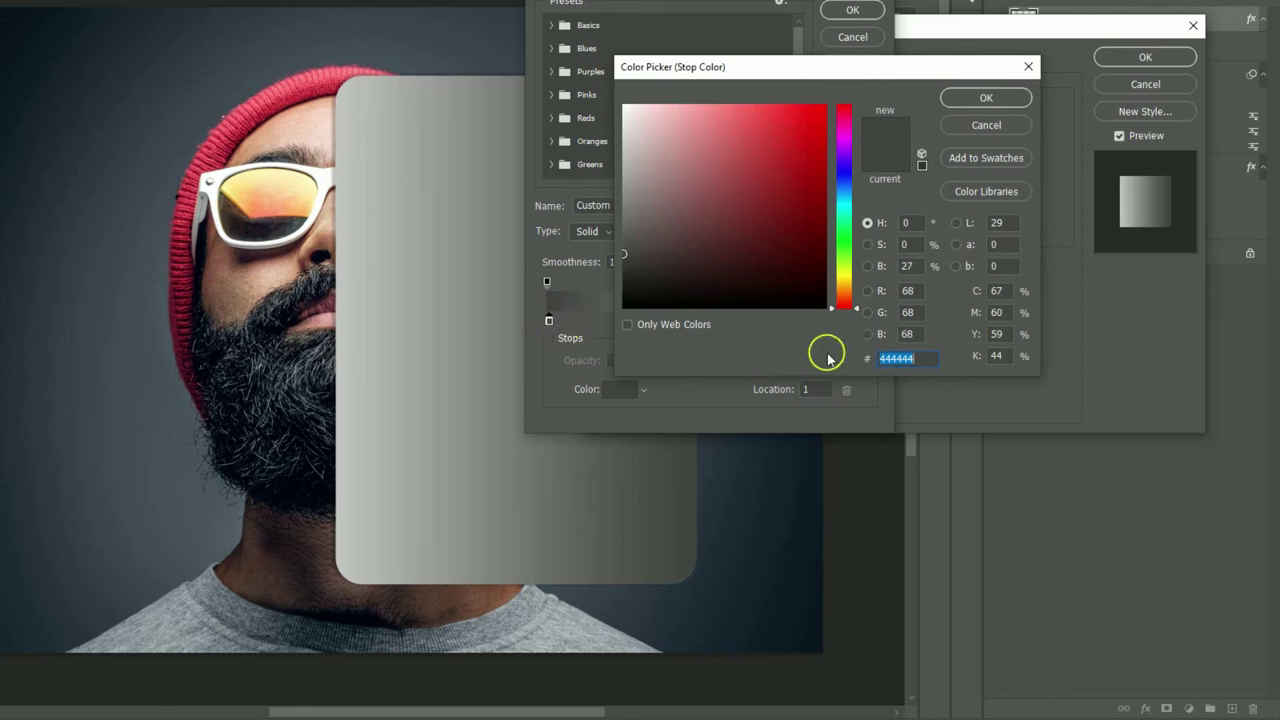
{"action": "left_click", "coordinate": [990, 102]}
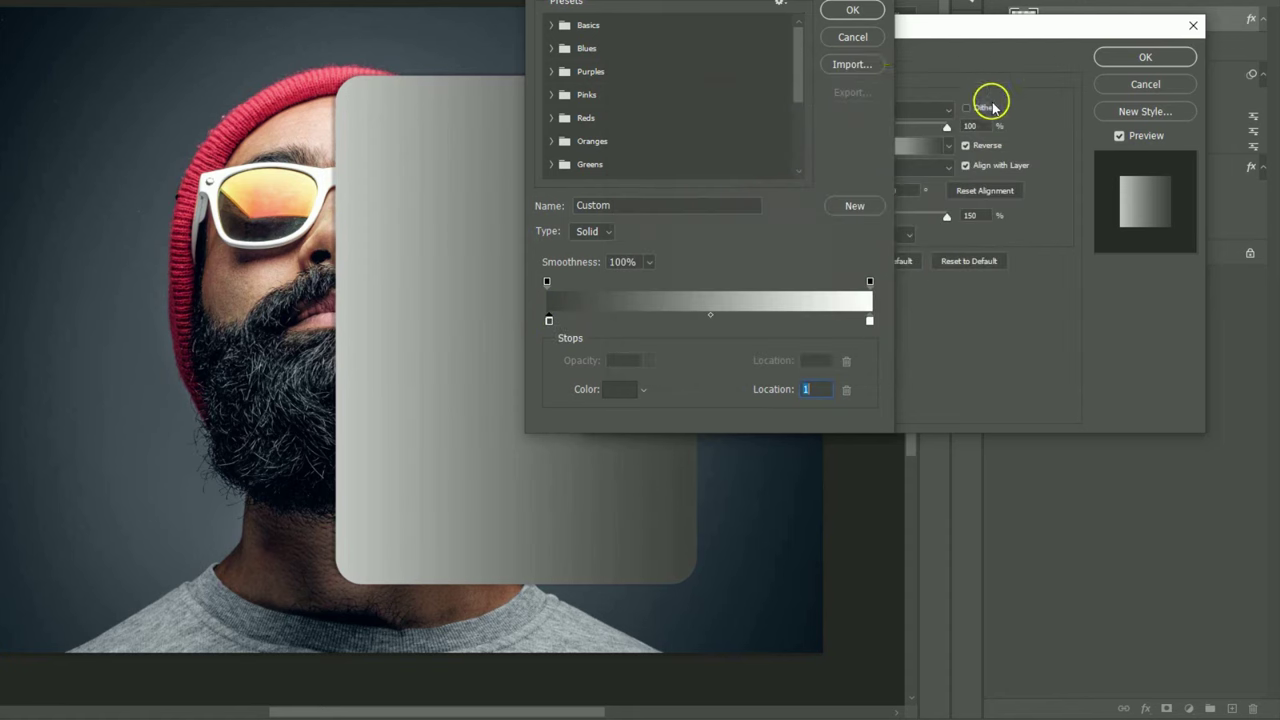
{"action": "left_click", "coordinate": [854, 10]}
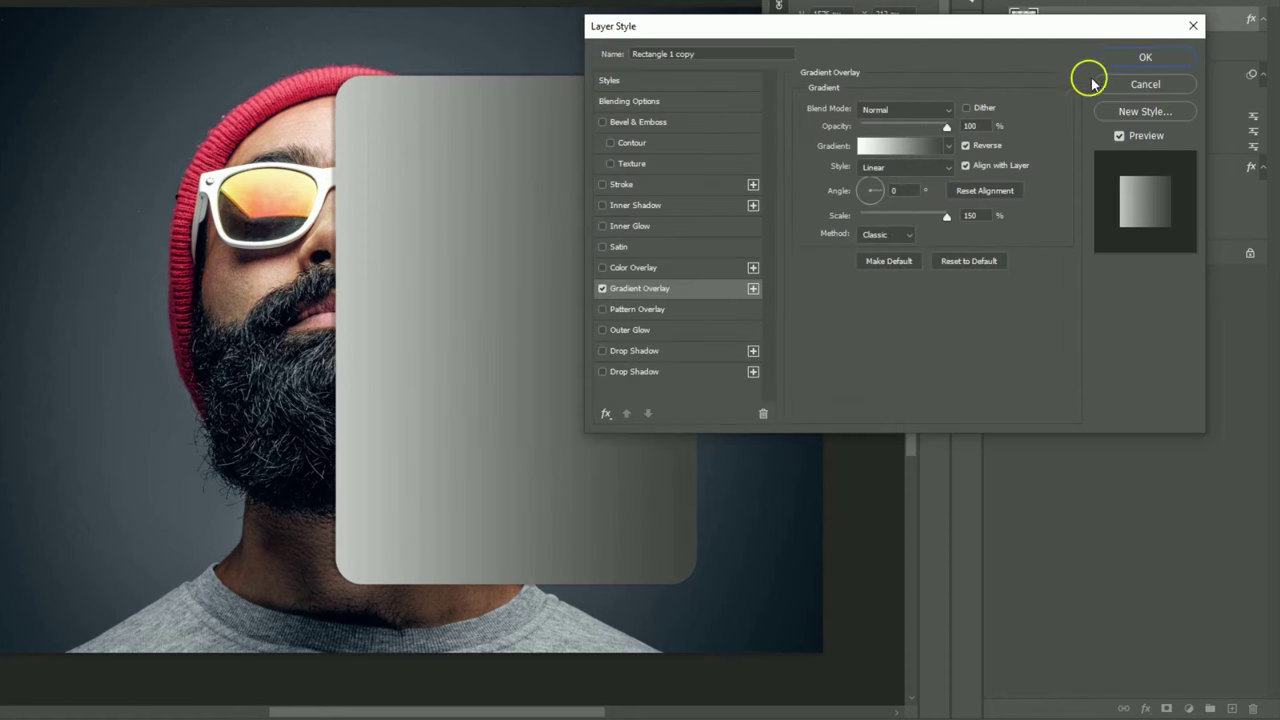
{"action": "left_click", "coordinate": [1145, 58]}
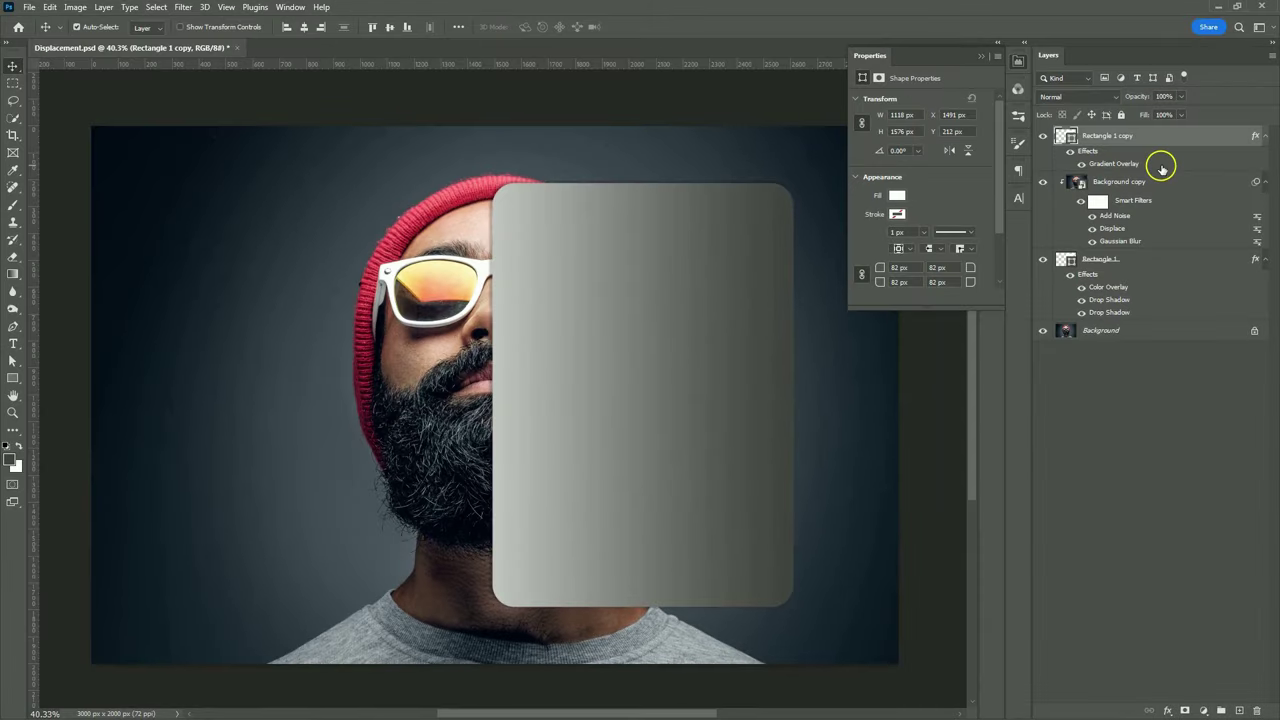
- Set Rectangle 1 copy to Screen blend mode at 5% opacity and collapse its effects
{"action": "left_click", "coordinate": [1090, 97]}
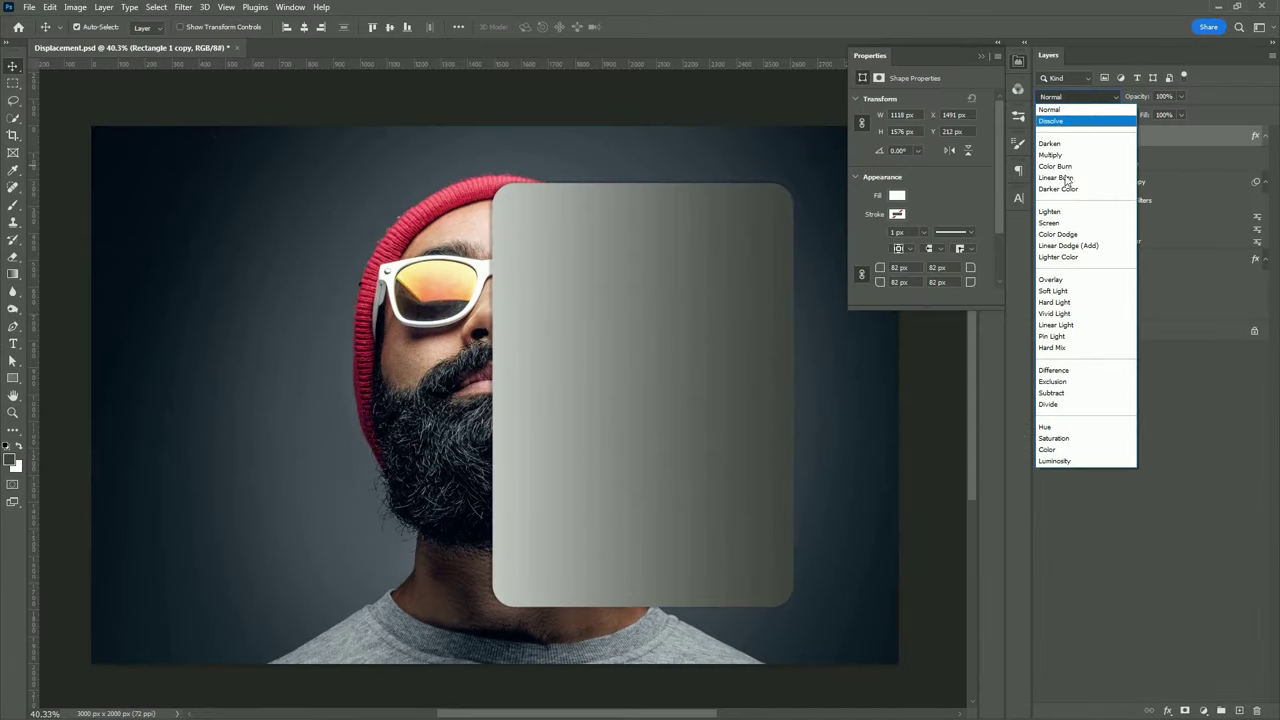
{"action": "left_click", "coordinate": [1054, 226]}
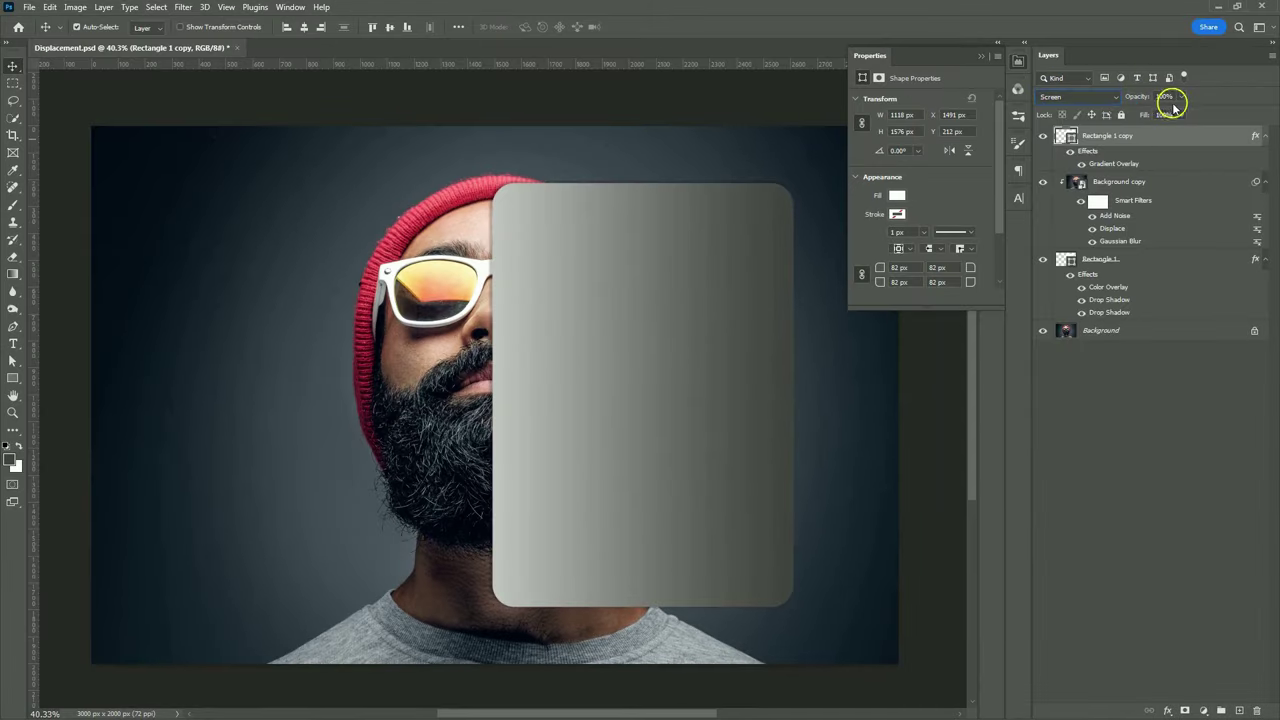
{"action": "left_click", "coordinate": [1169, 96]}
{"action": "type", "text": "5"}
{"action": "left_click", "coordinate": [1108, 136]}
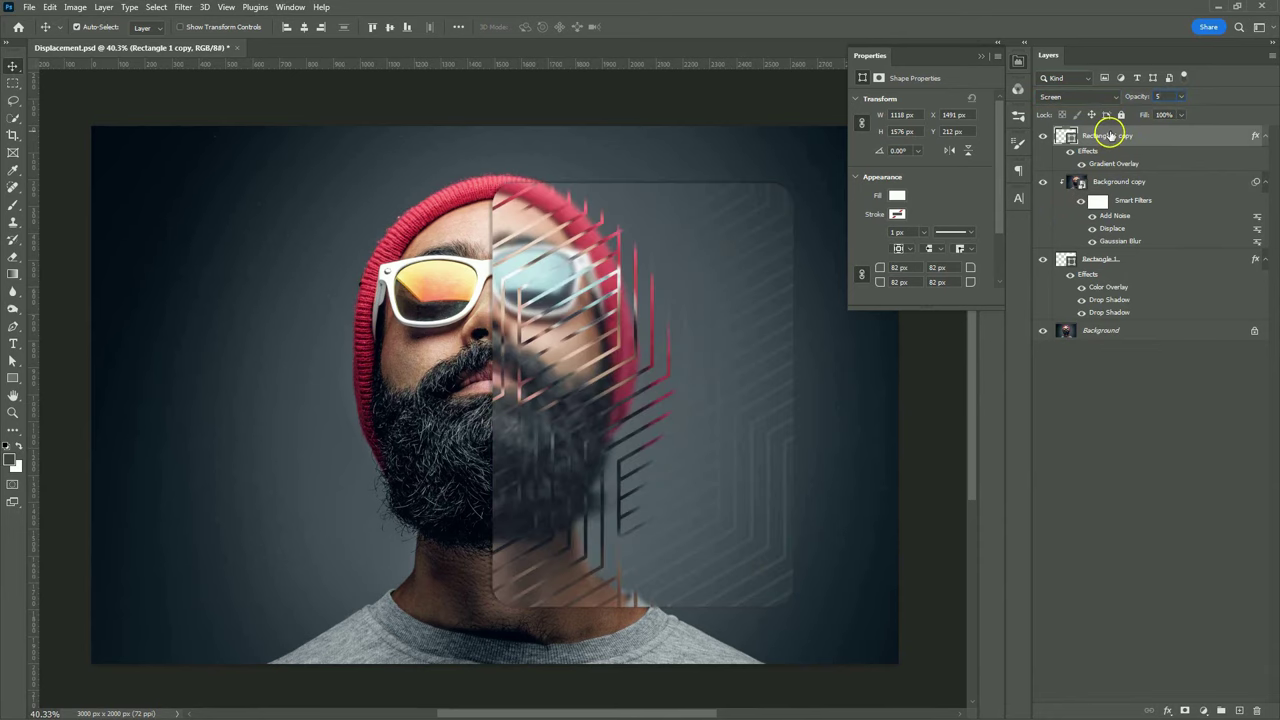
{"action": "left_click", "coordinate": [1264, 137]}
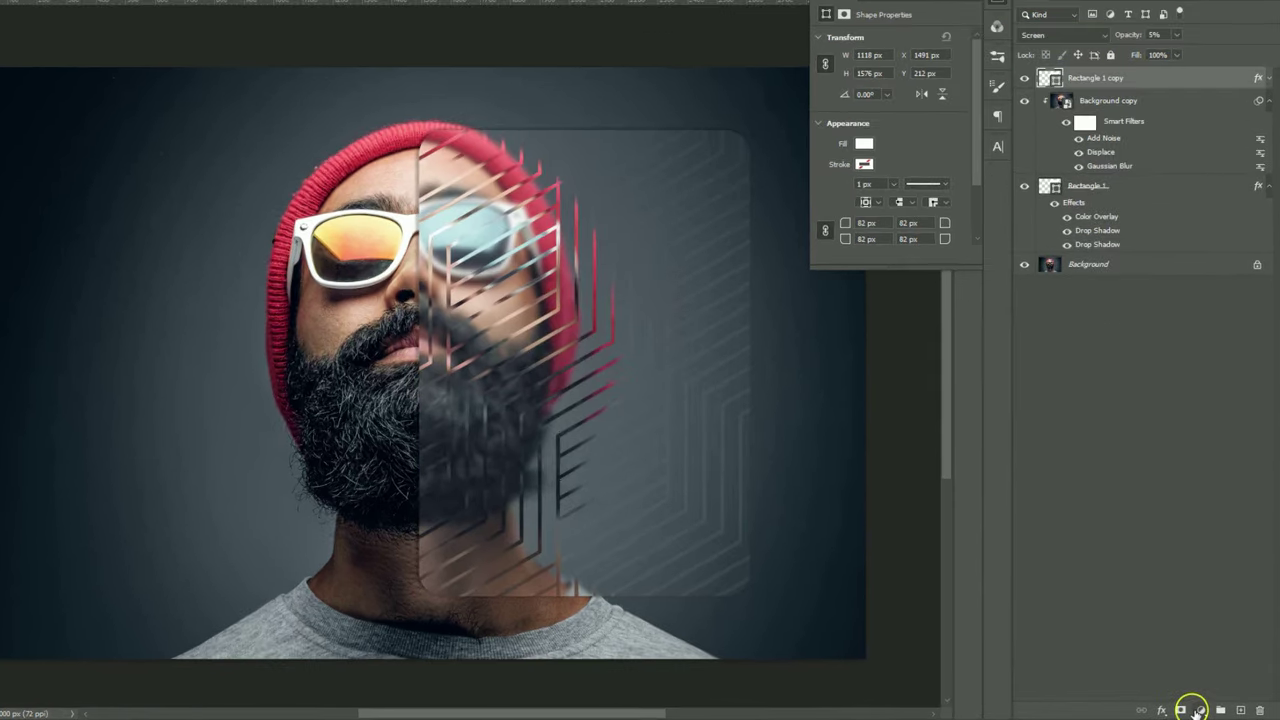
- Add a Vibrance adjustment layer with slightly raised saturation
{"action": "left_click", "coordinate": [1203, 710]}
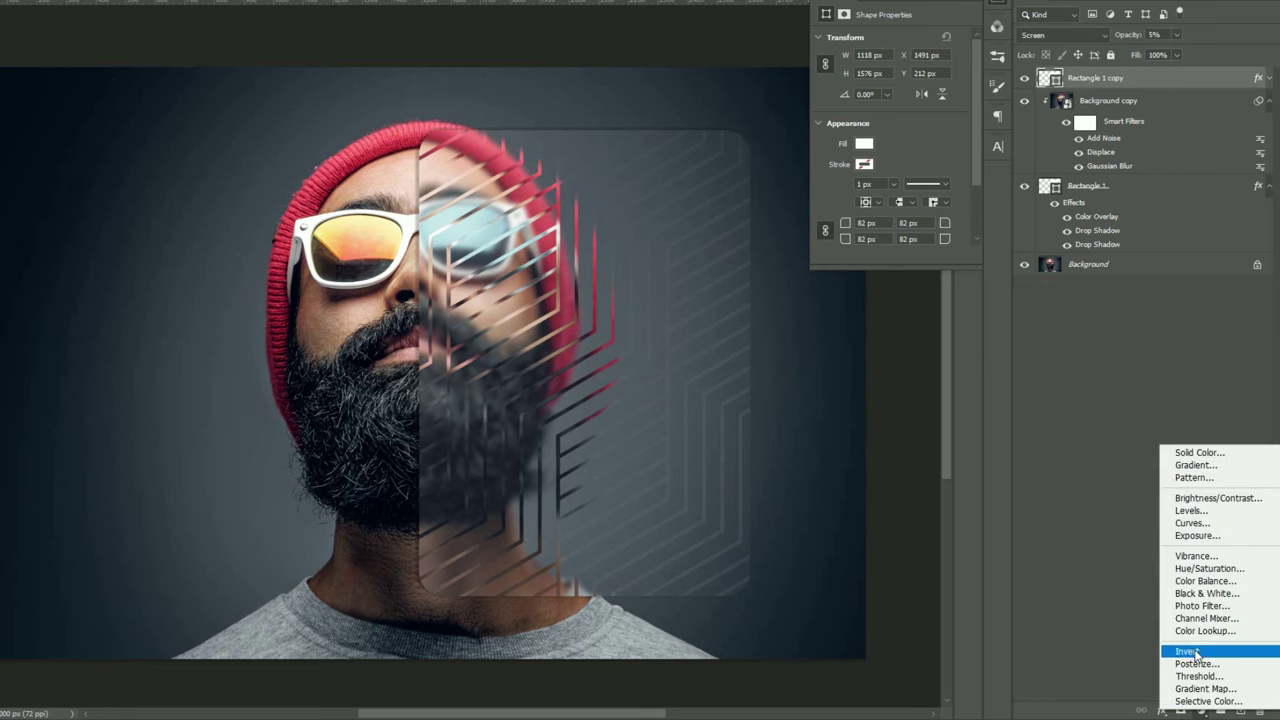
{"action": "left_click", "coordinate": [1193, 556]}
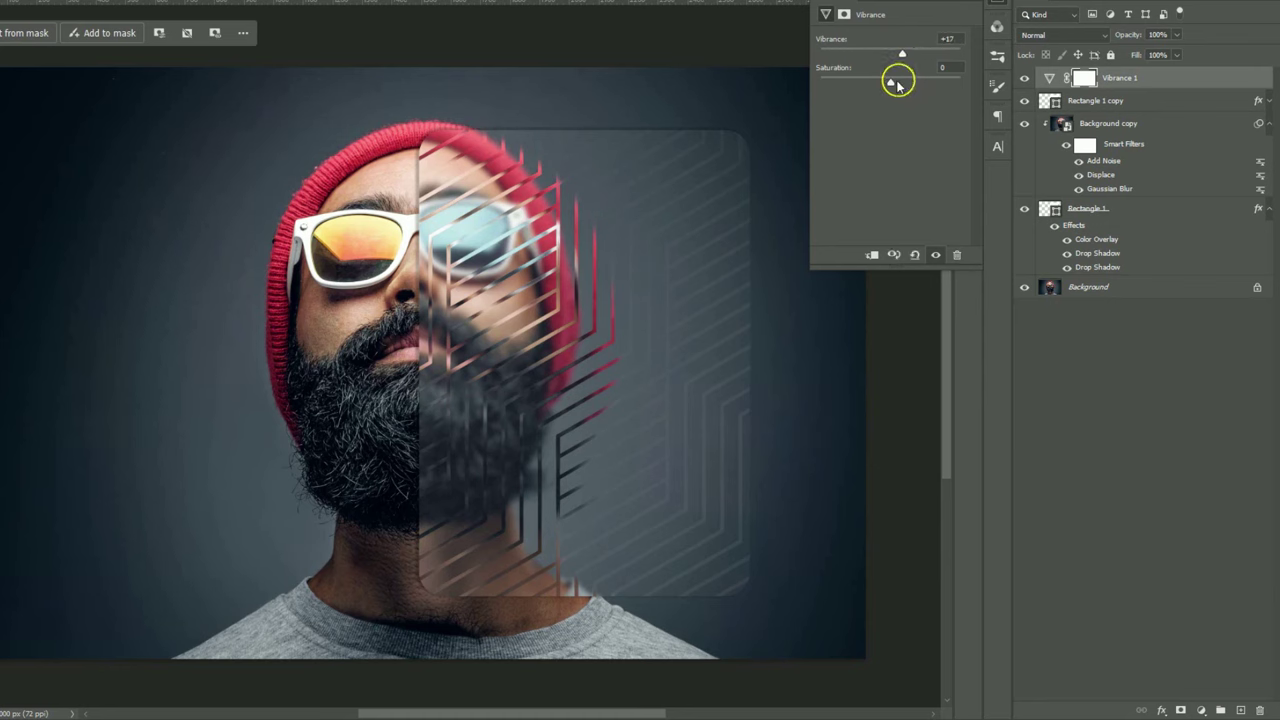
{"action": "left_click_drag", "start_coordinate": [896, 84], "coordinate": [898, 85]}
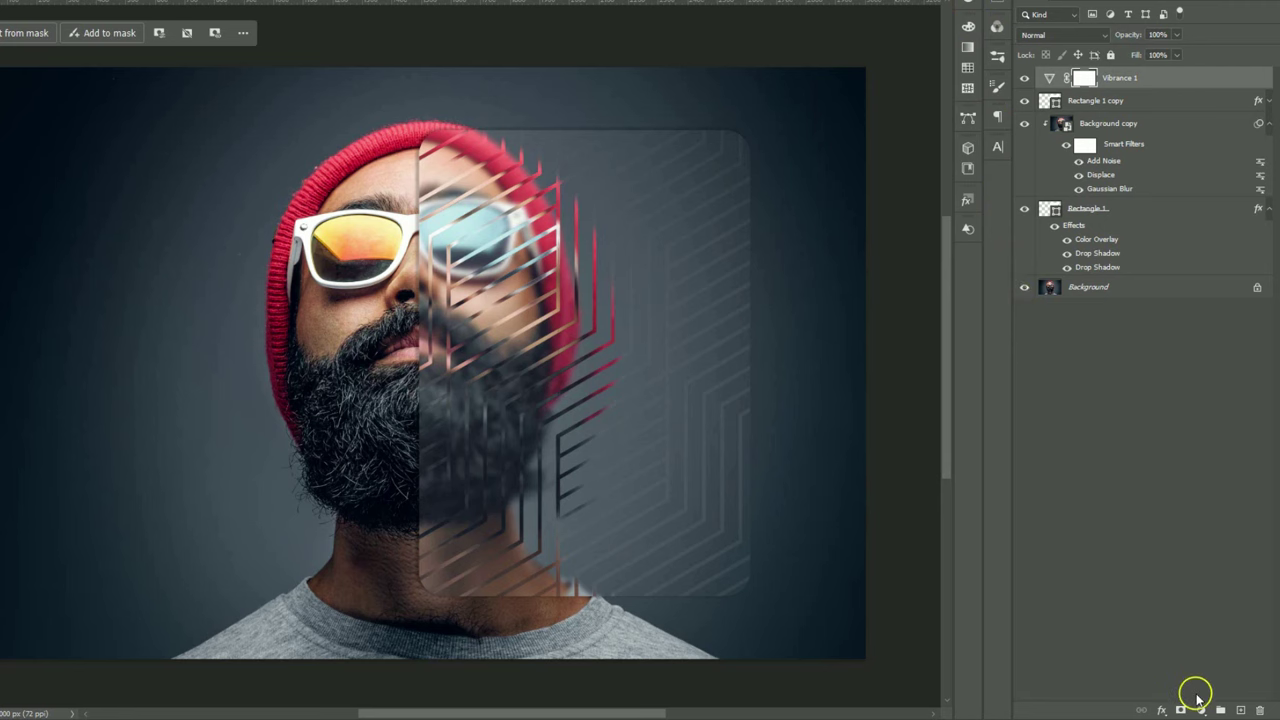
- Add a Levels adjustment layer with the midtone slider shifted to darken midtones
{"action": "left_click", "coordinate": [1199, 711]}
{"action": "left_click", "coordinate": [1171, 512]}
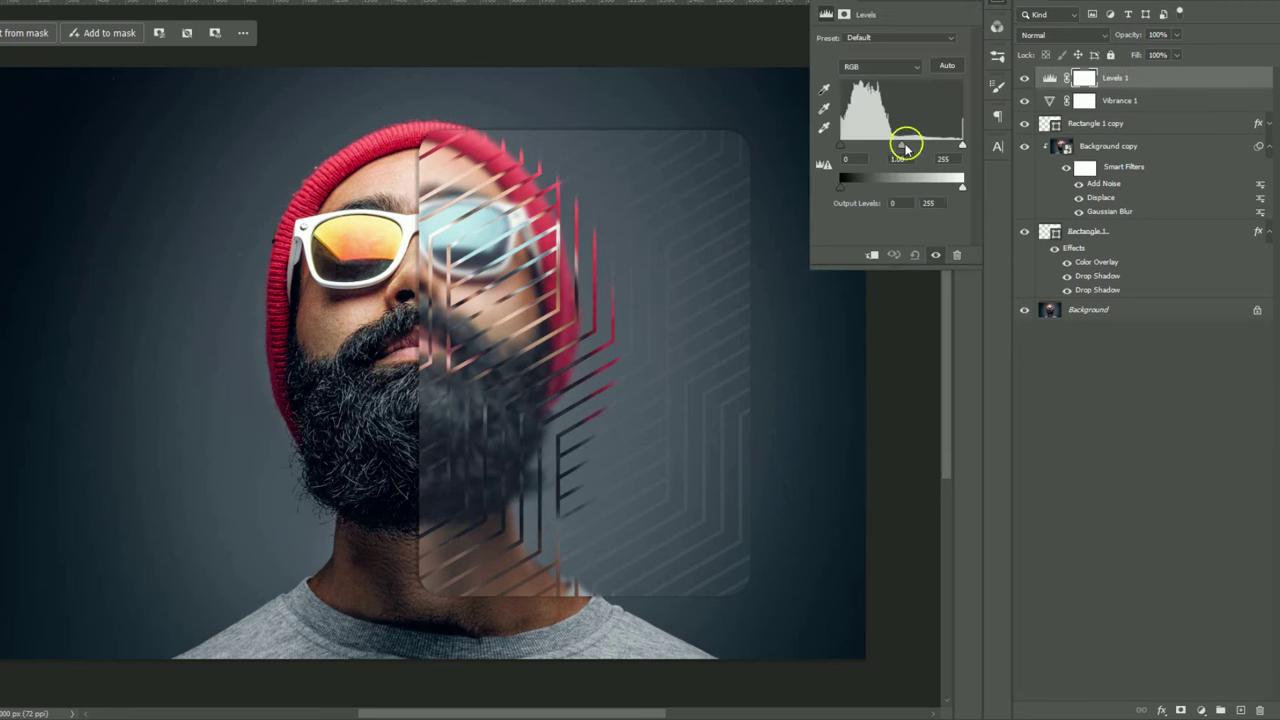
{"action": "left_click_drag", "start_coordinate": [904, 145], "coordinate": [908, 147]}
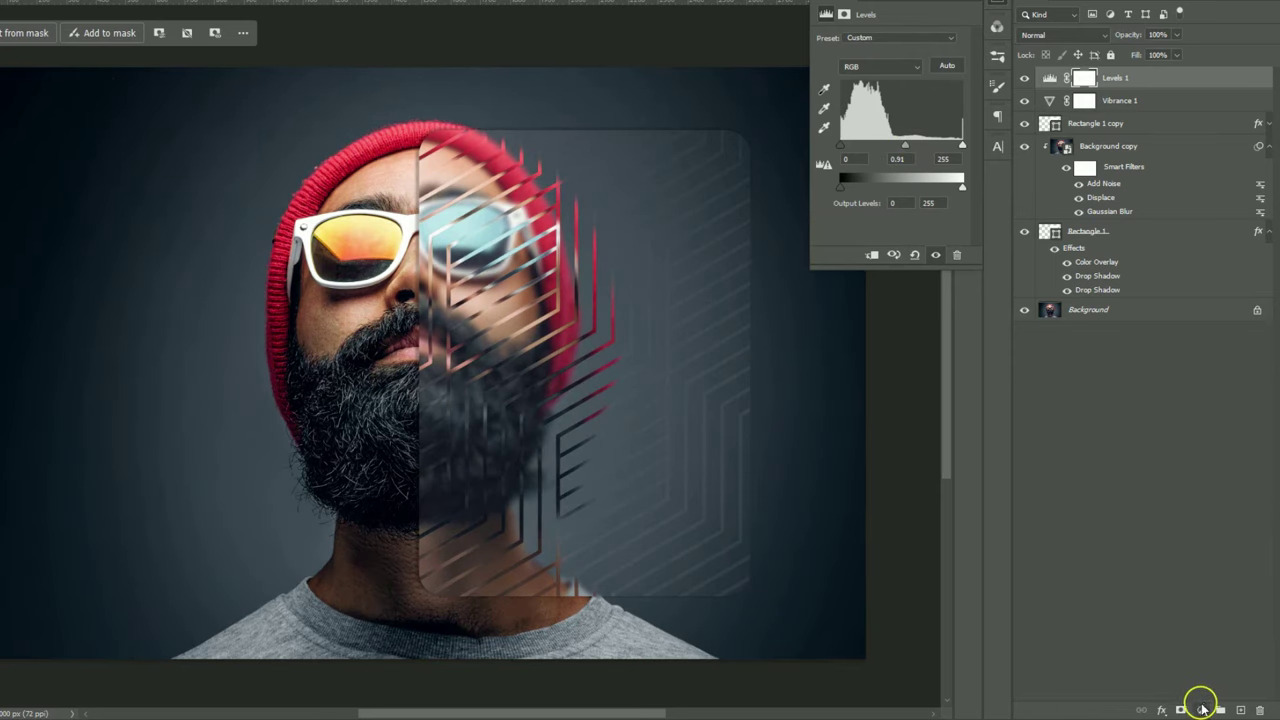
- Add a Curves layer with a raised point, then Alt-click Background's eye to compare
{"action": "left_click", "coordinate": [1201, 709]}
{"action": "left_click", "coordinate": [1178, 516]}
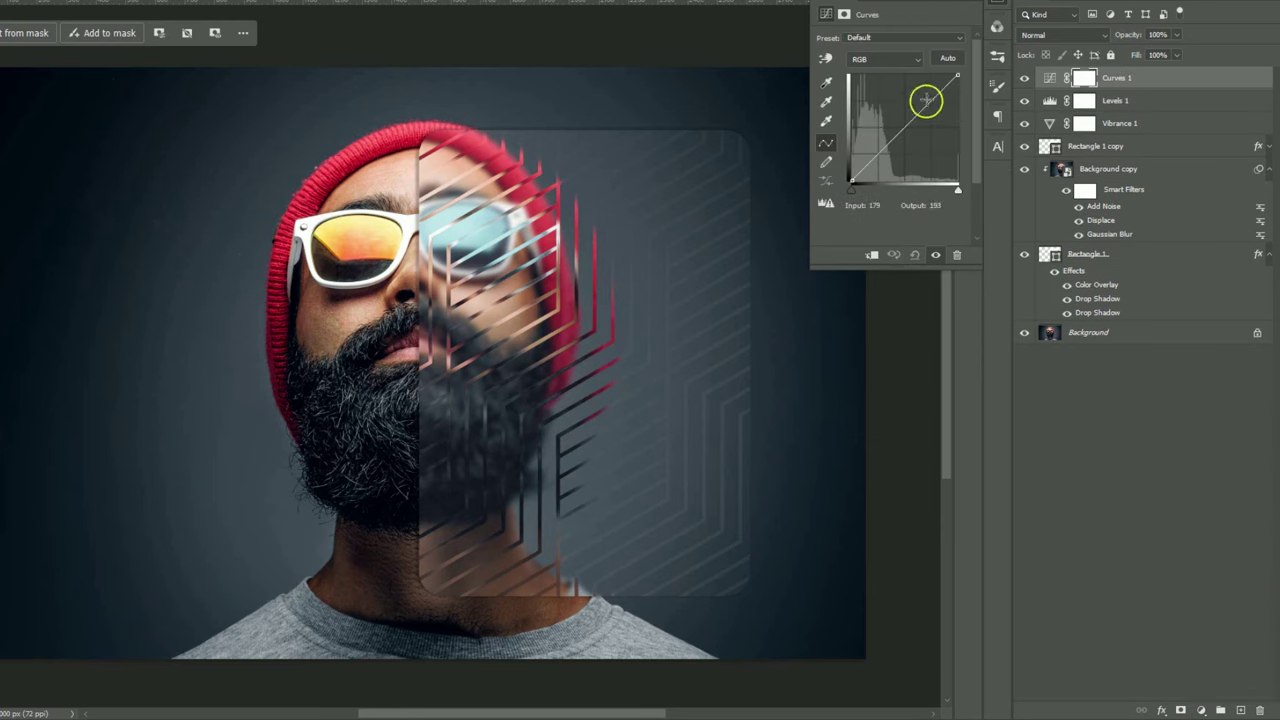
{"action": "left_click_drag", "start_coordinate": [929, 103], "coordinate": [927, 101]}
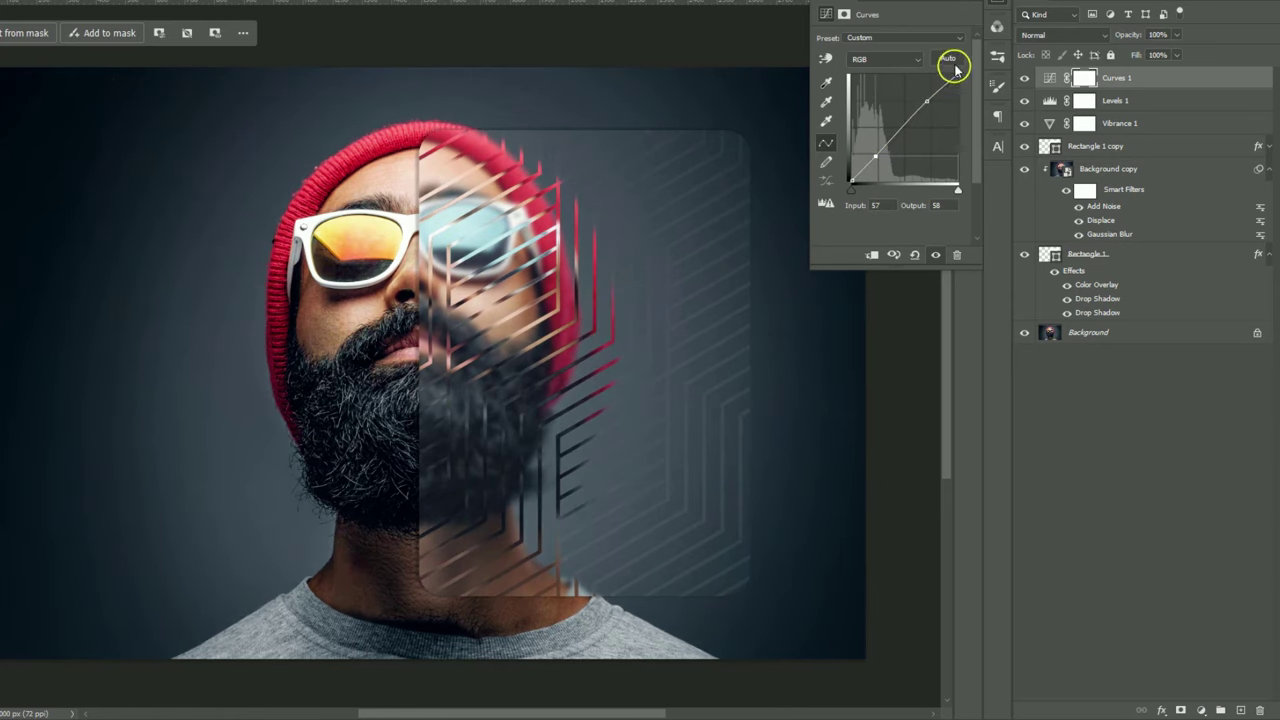
{"action": "left_click", "coordinate": [958, 3]}
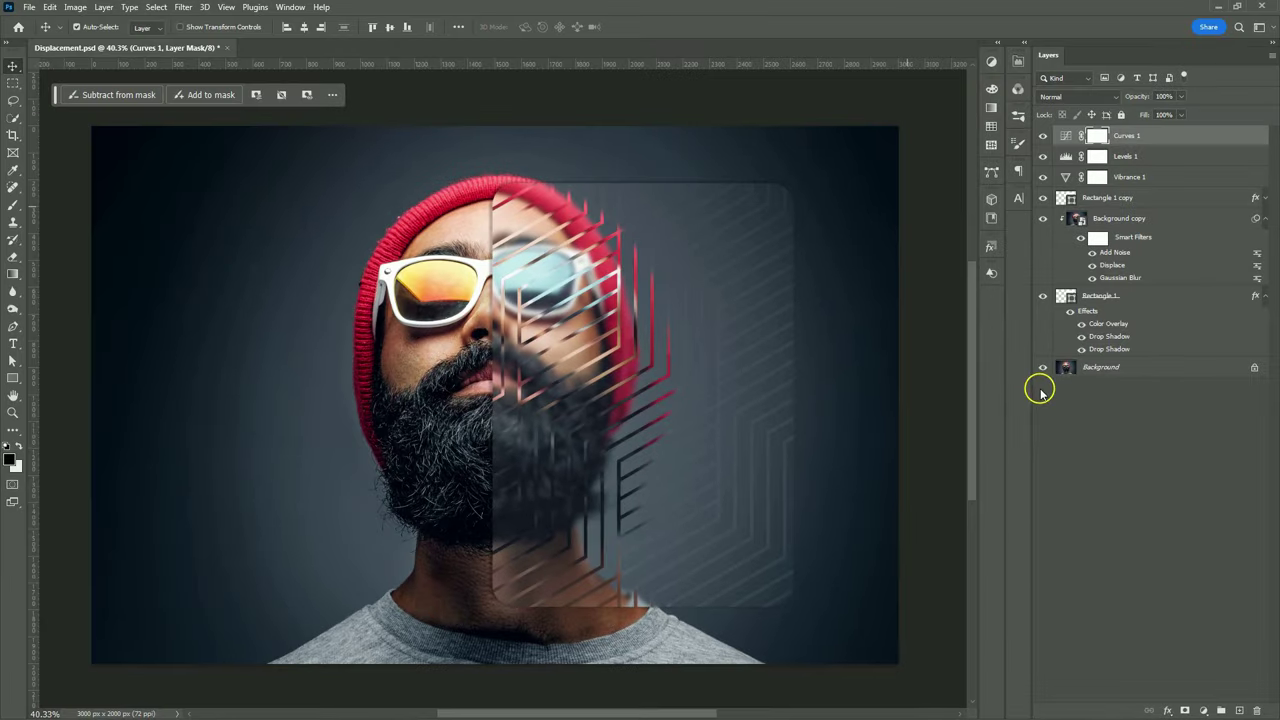
{"action": "left_click", "coordinate": [1043, 370], "text": "alt"}
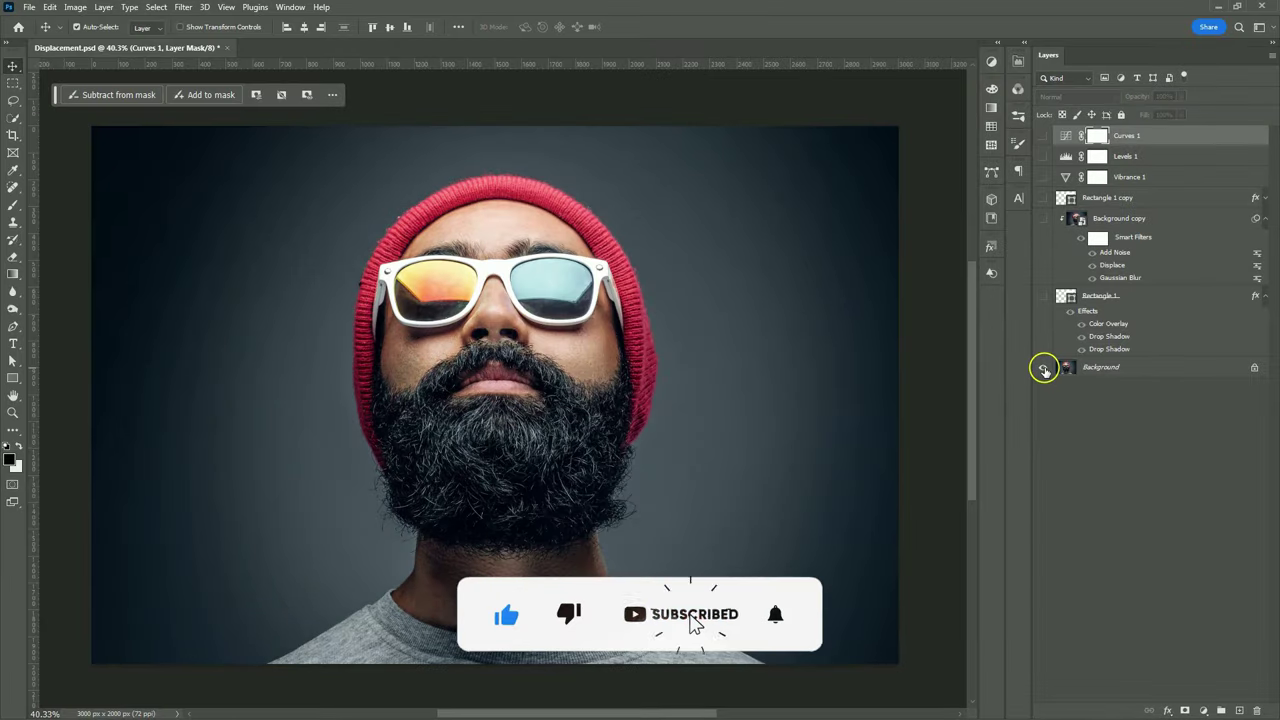
{"action": "left_click", "coordinate": [1043, 370], "text": "alt"}
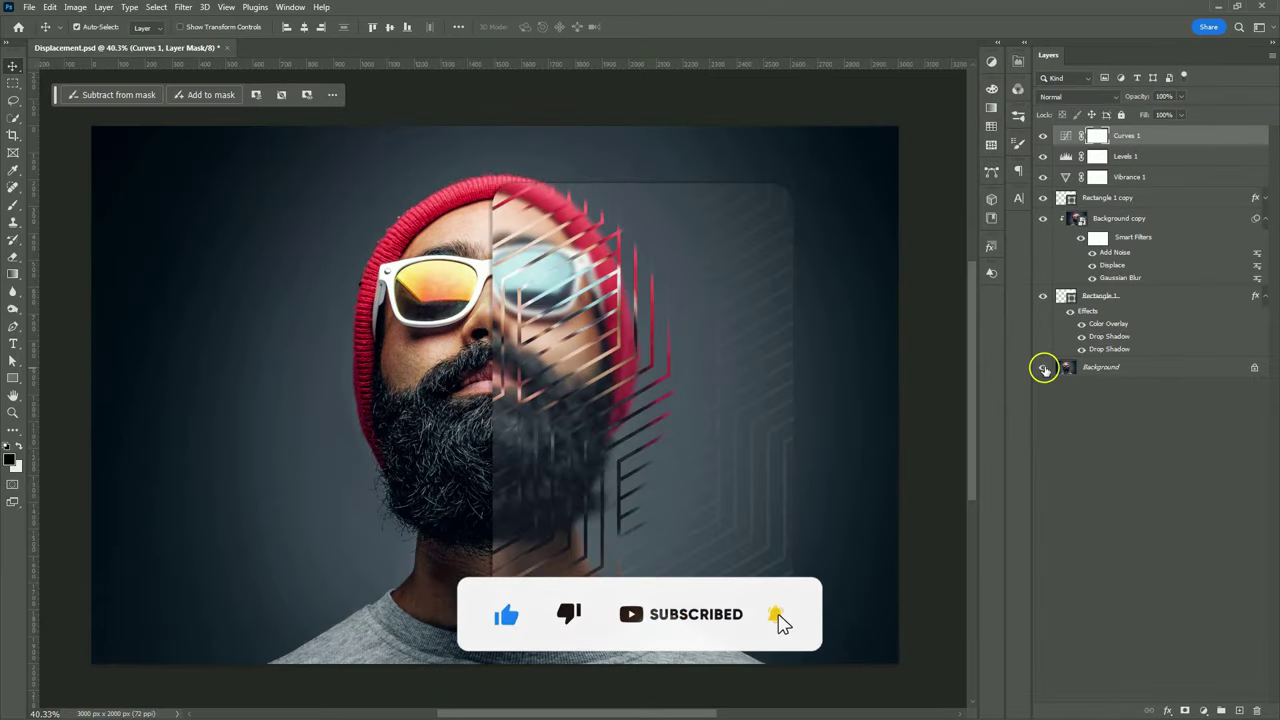